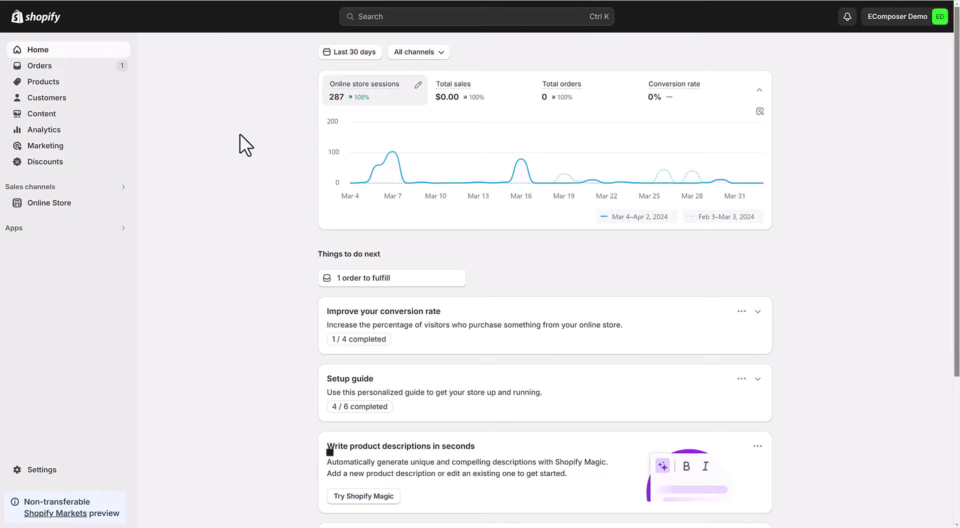
- Launch EComposer Builder from Shopify's Apps list and scroll down to its Recent layouts
left_click(120, 233)
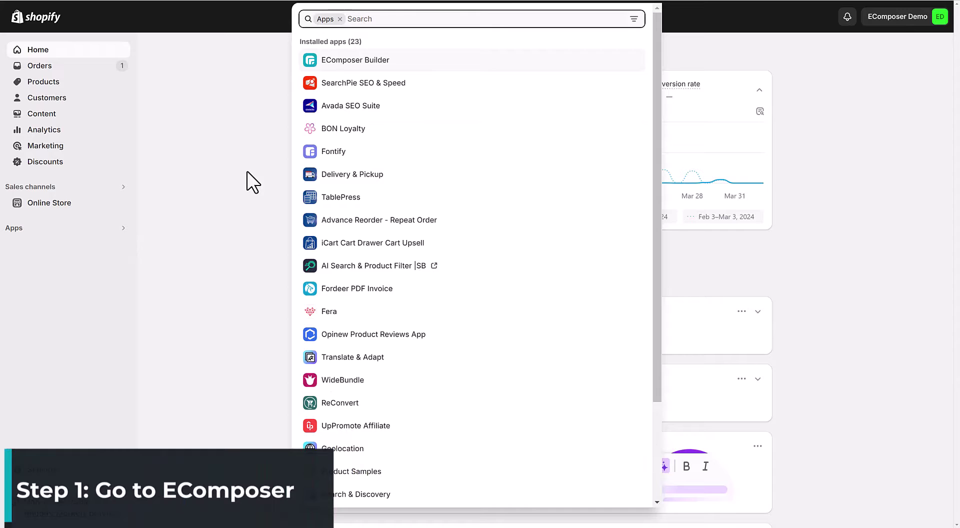
left_click(407, 60)
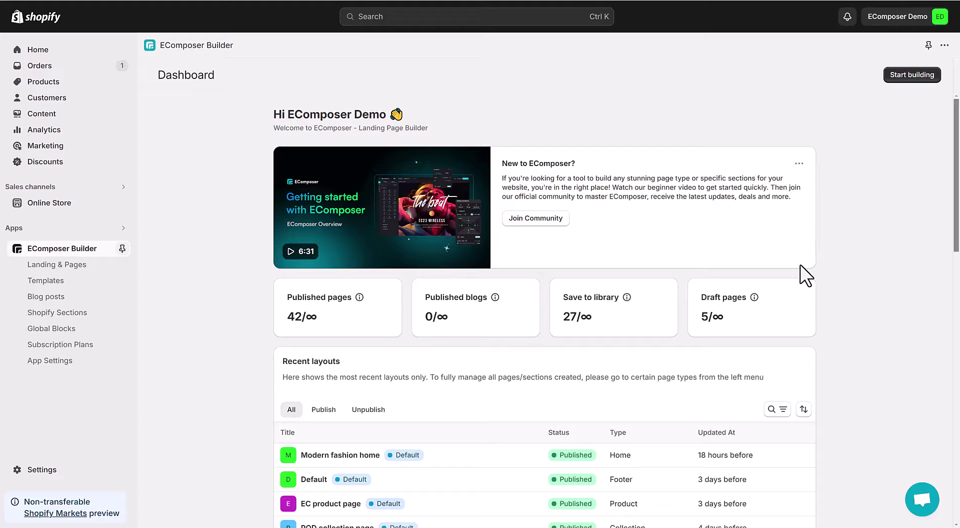
scroll(536, 465, "down", 3)
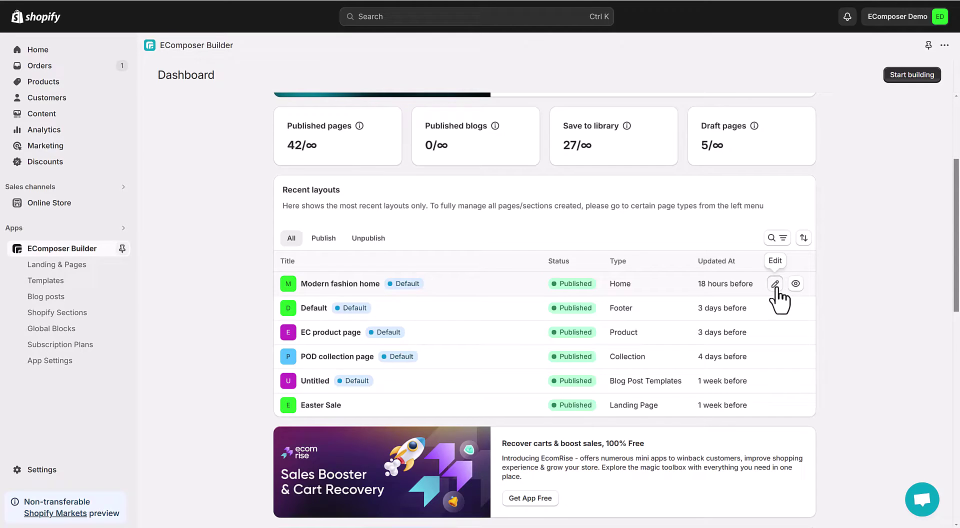
- Open the Modern fashion home layout in the editor
left_click(776, 283)
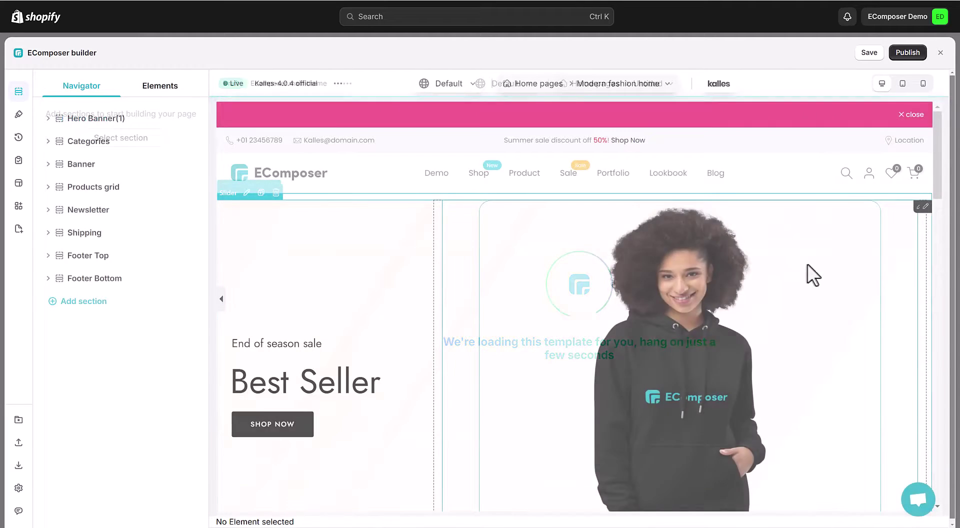
scroll(814, 300, "down", 3)
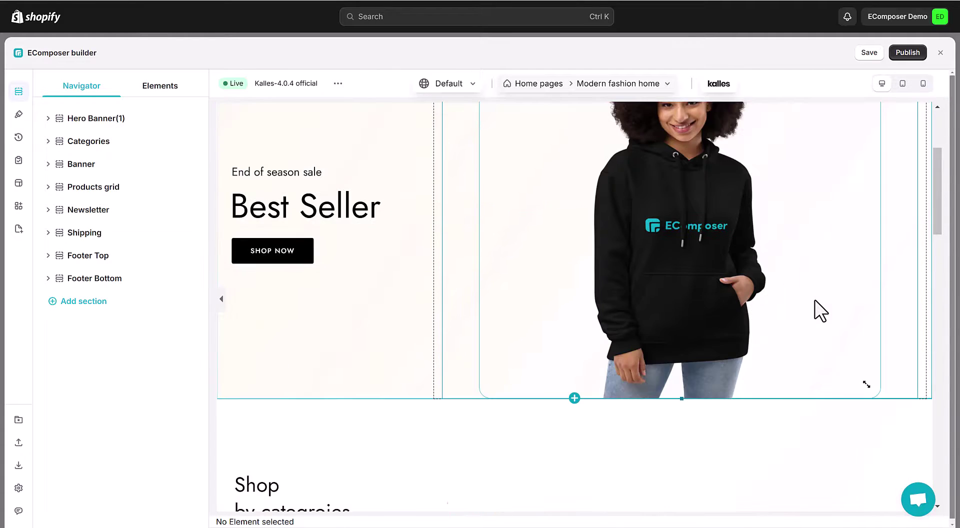
scroll(815, 299, "down", 10)
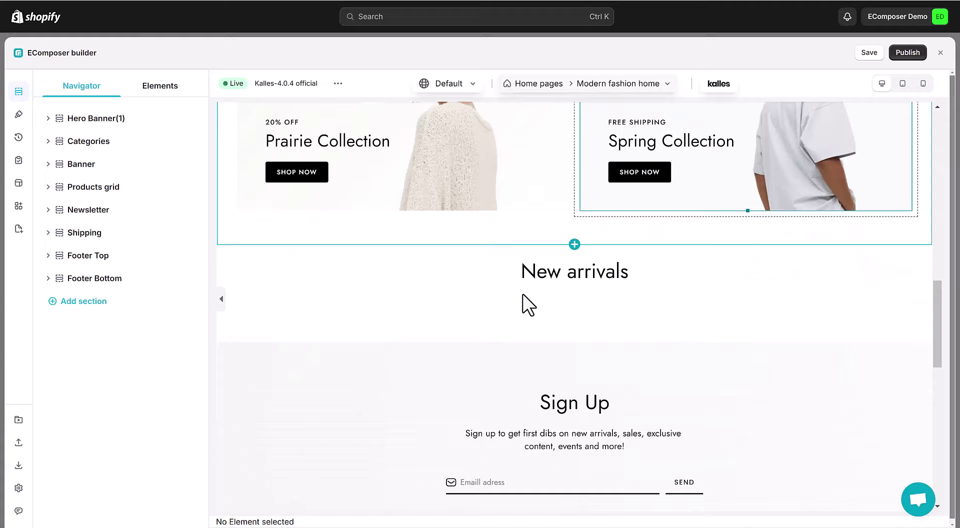
- Search elements for 'product' and drop a Product Grid below the New arrivals heading
left_click(153, 90)
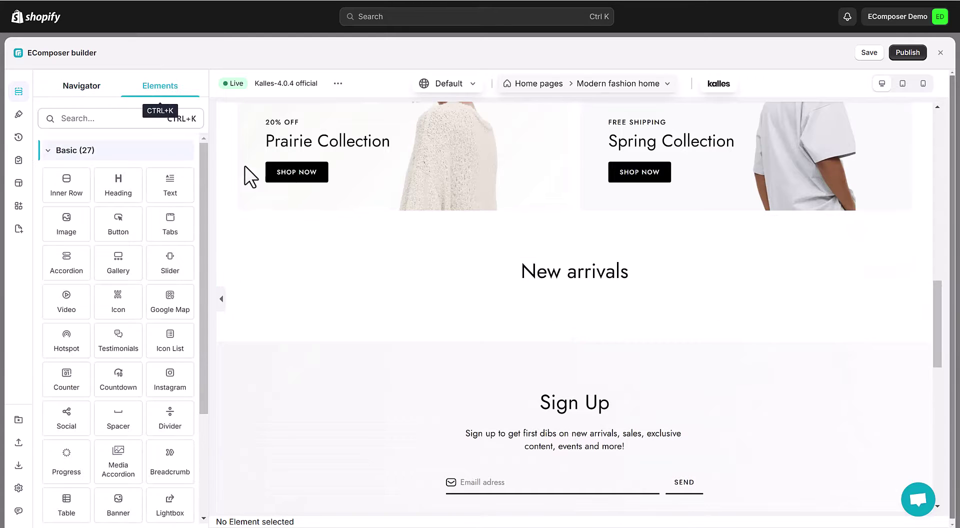
left_click(118, 118)
type("pro")
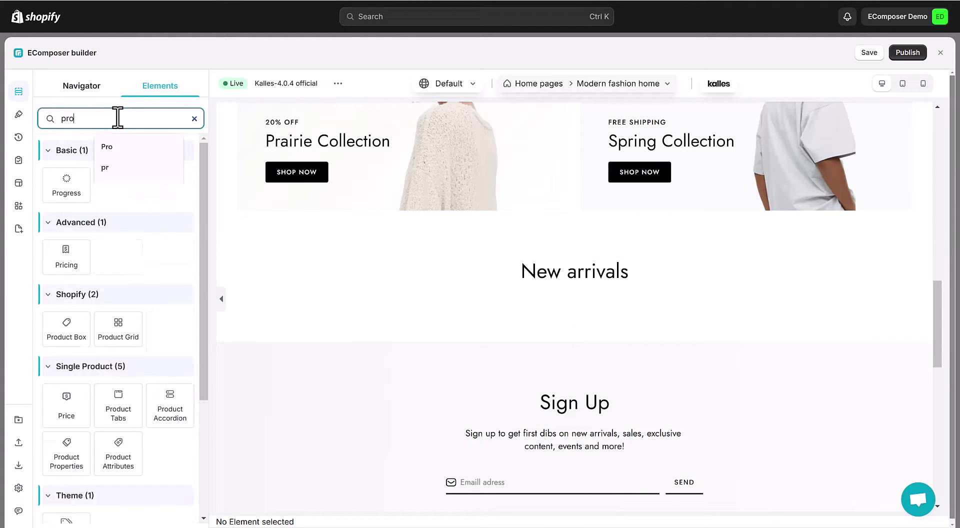
type("duct")
left_click_drag(120, 175, 358, 210)
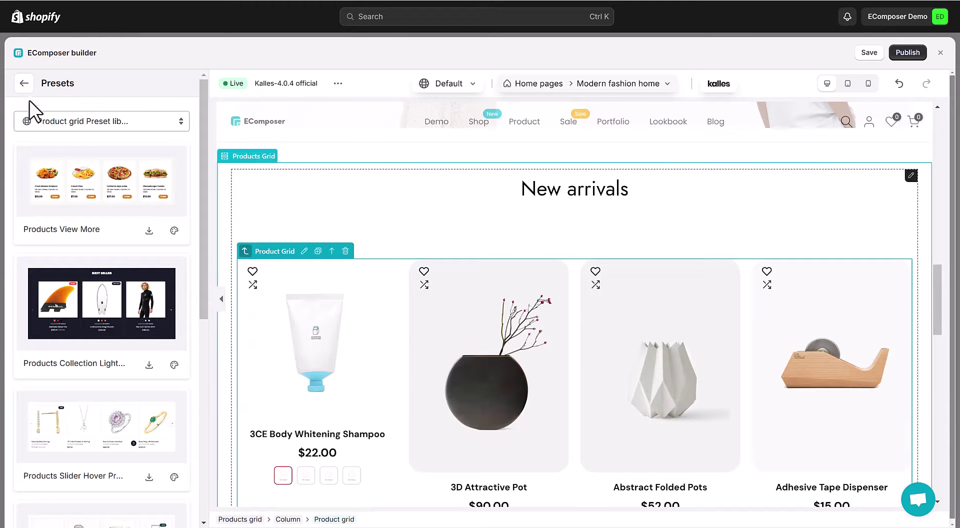
- Change the Product grid's product source to the EComposer collection
left_click(24, 83)
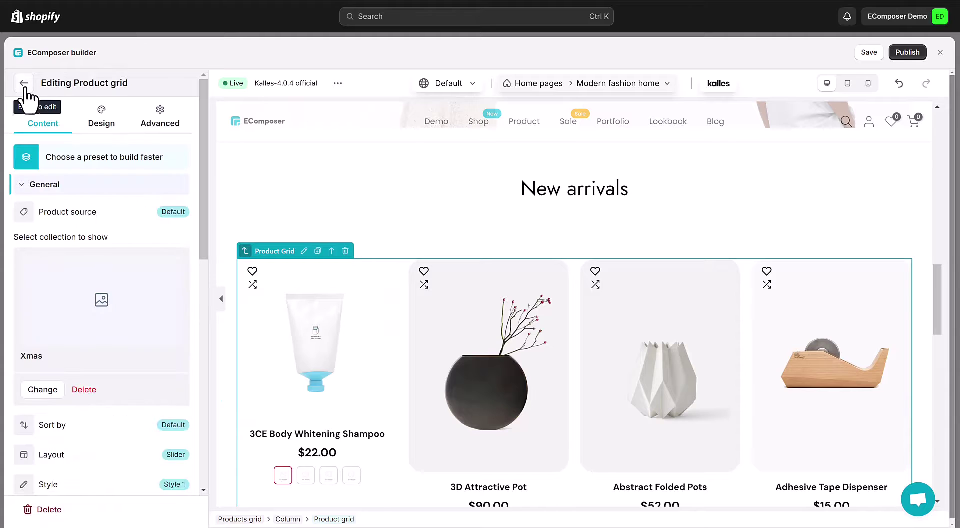
left_click(26, 216)
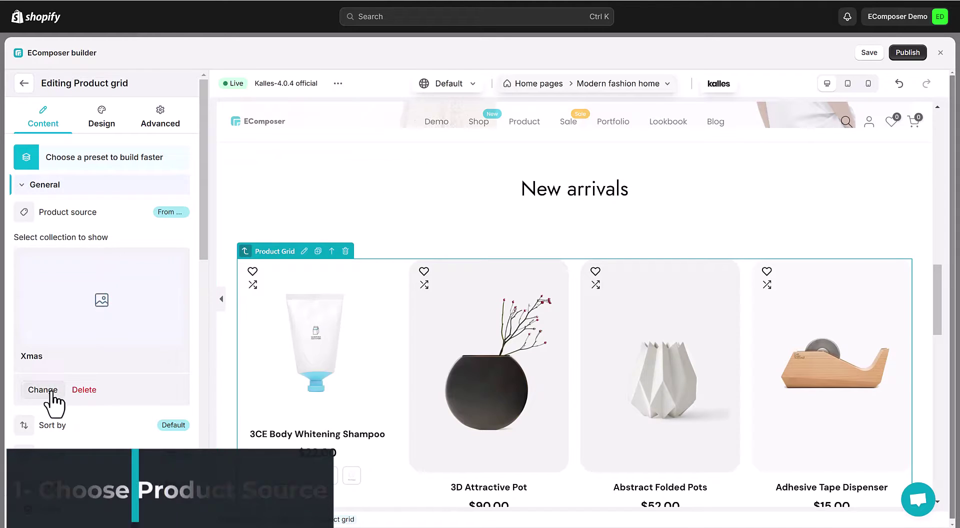
left_click(48, 448)
scroll(70, 325, "down", 6)
scroll(80, 350, "up", 2)
left_click(59, 307)
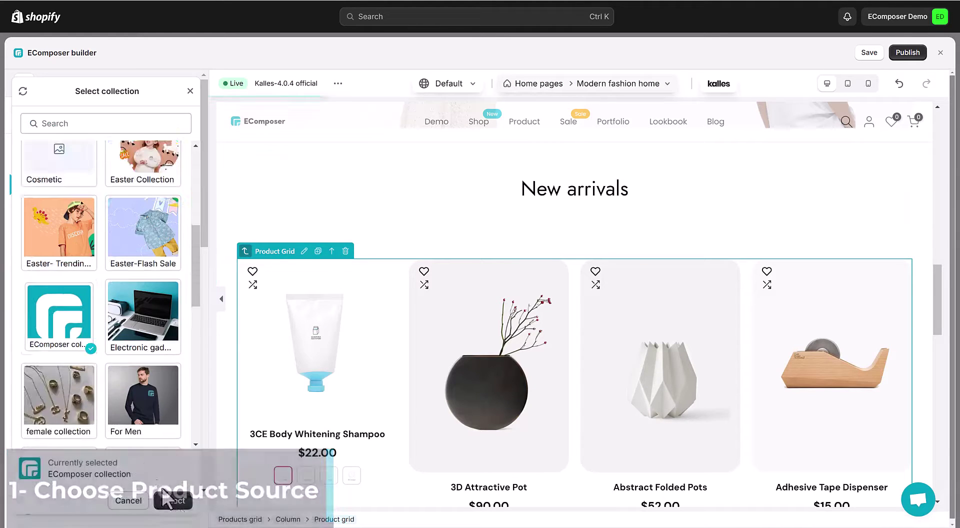
left_click(173, 502)
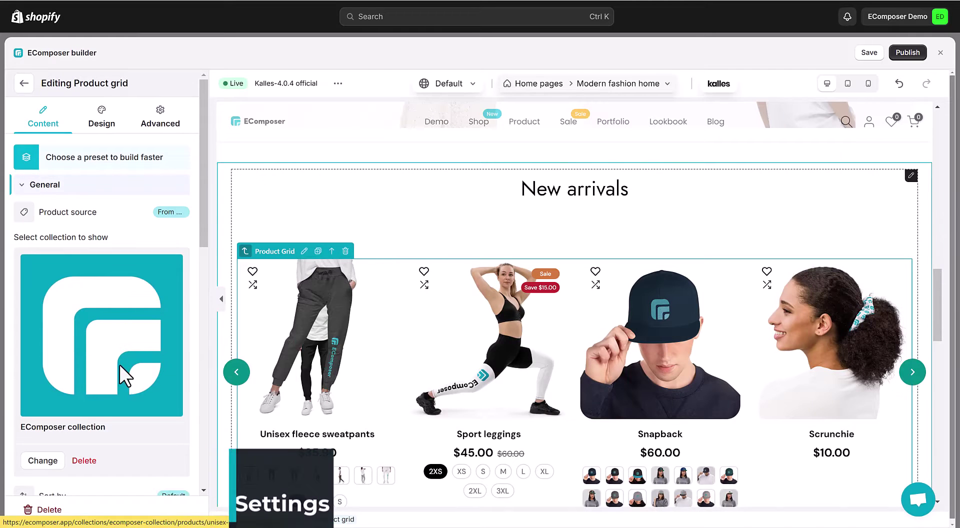
- Sort the grid's products by Title A–Z
scroll(106, 329, "down", 3)
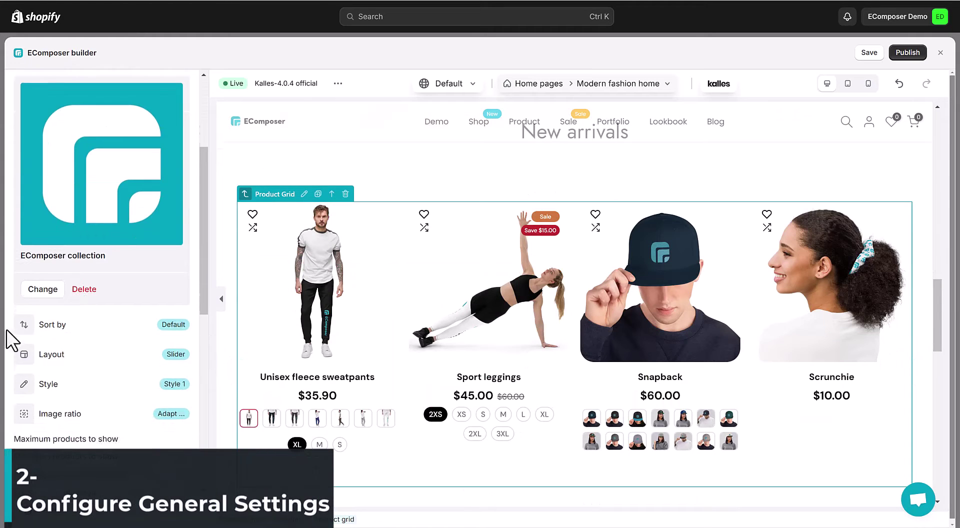
left_click(25, 328)
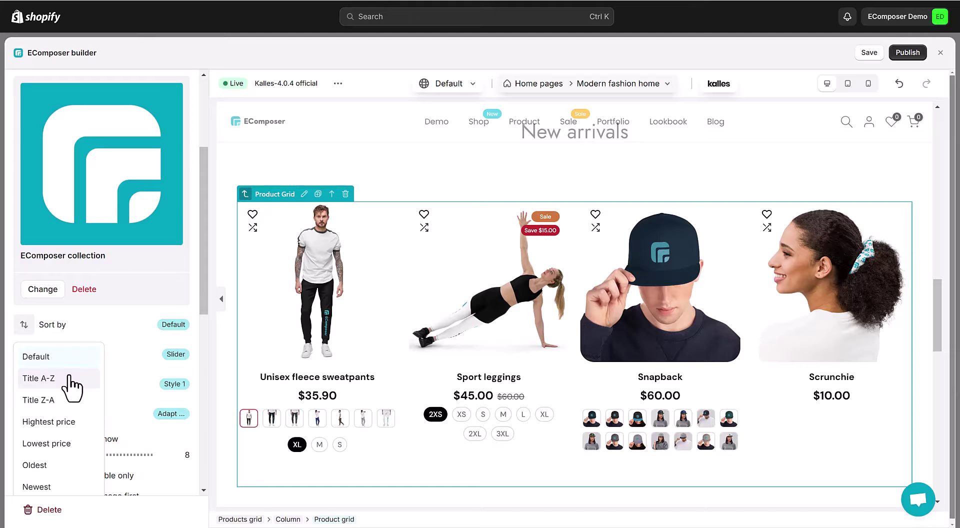
left_click(39, 379)
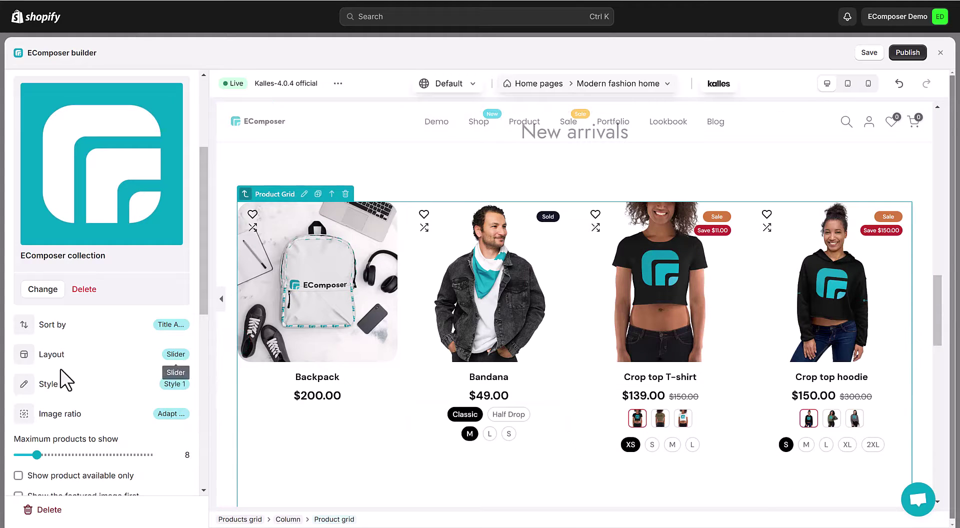
- Try List and Grid layouts, revert to Slider, and step the slider back three products
left_click(25, 357)
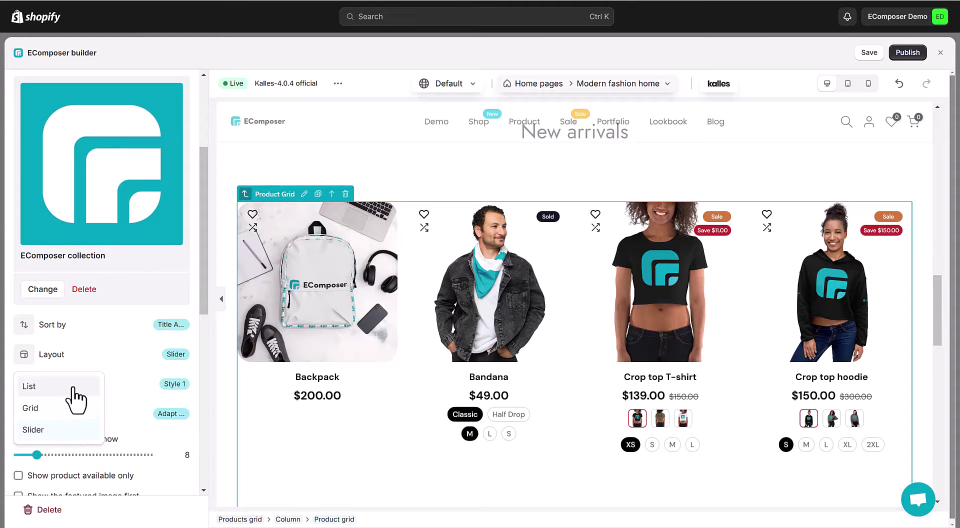
left_click(76, 388)
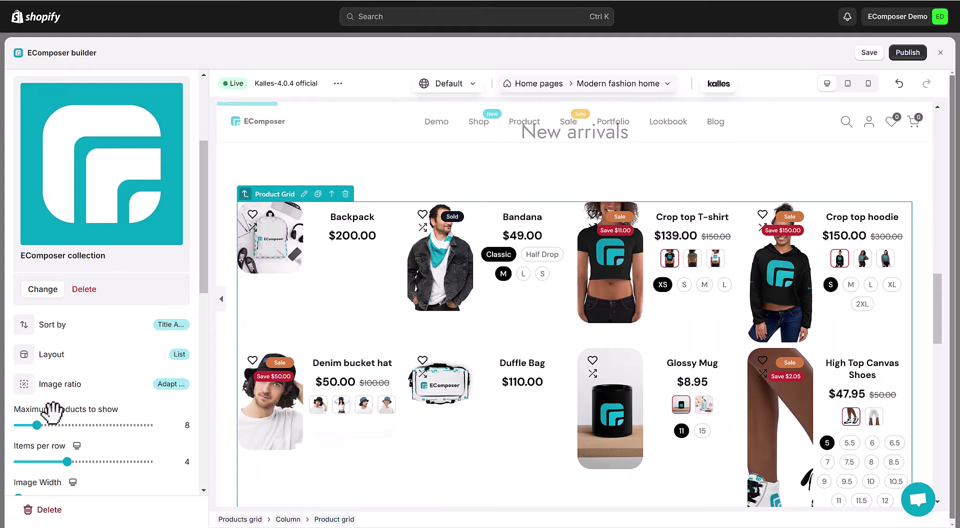
left_click(25, 368)
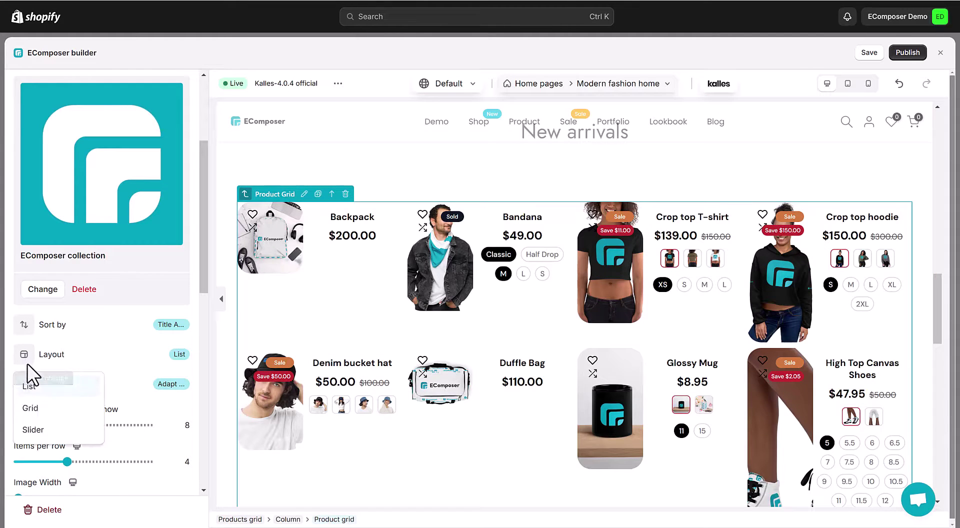
left_click(31, 409)
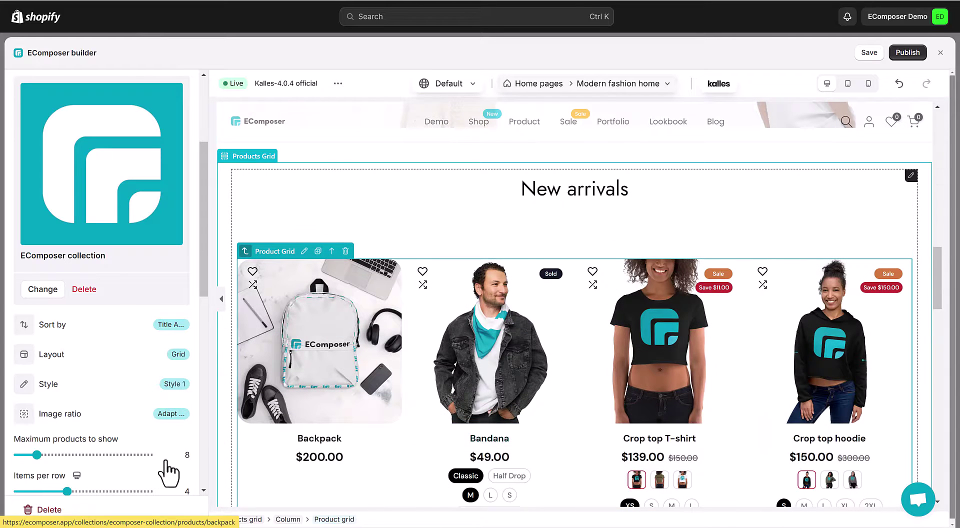
key("ctrl+z")
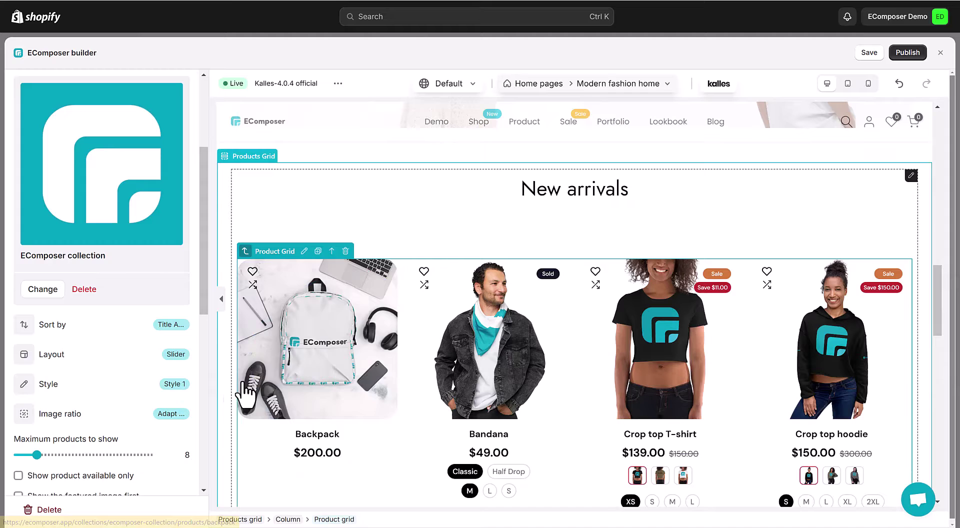
left_click(236, 401)
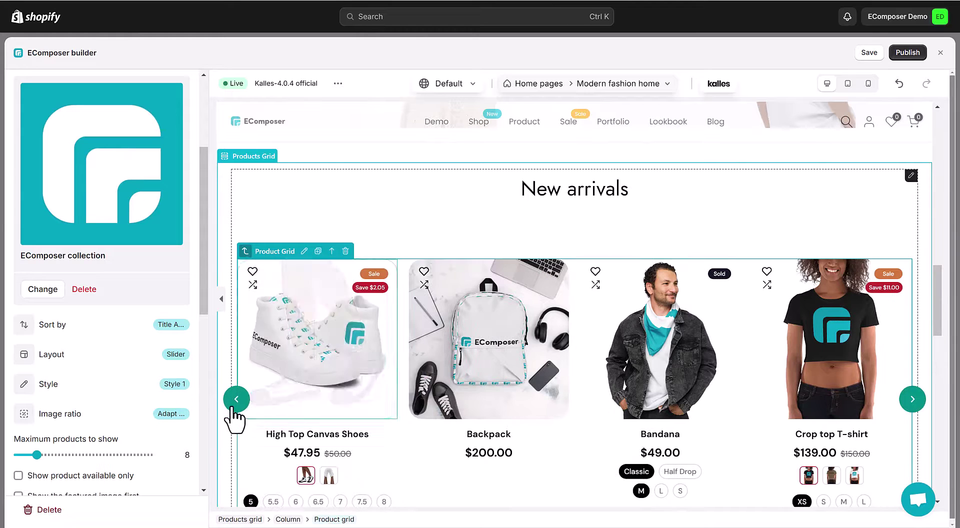
left_click(236, 400)
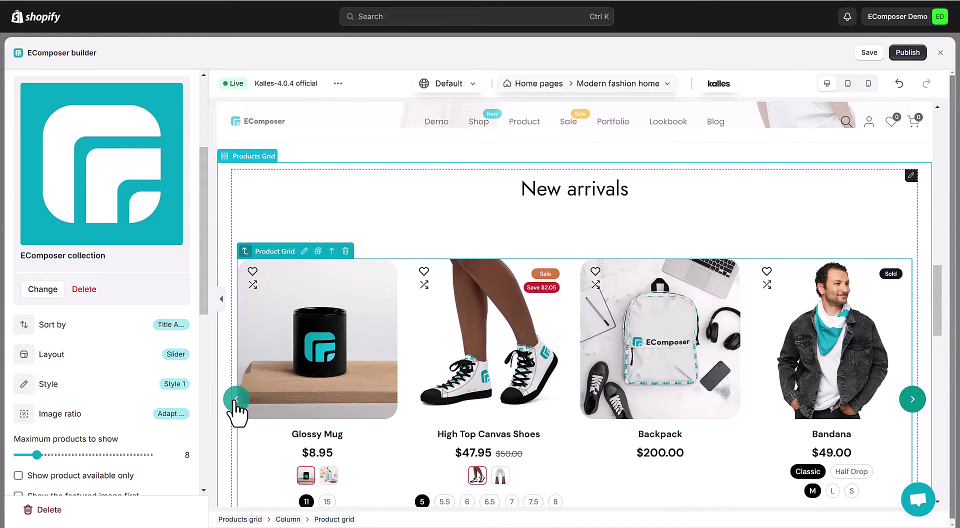
left_click(236, 400)
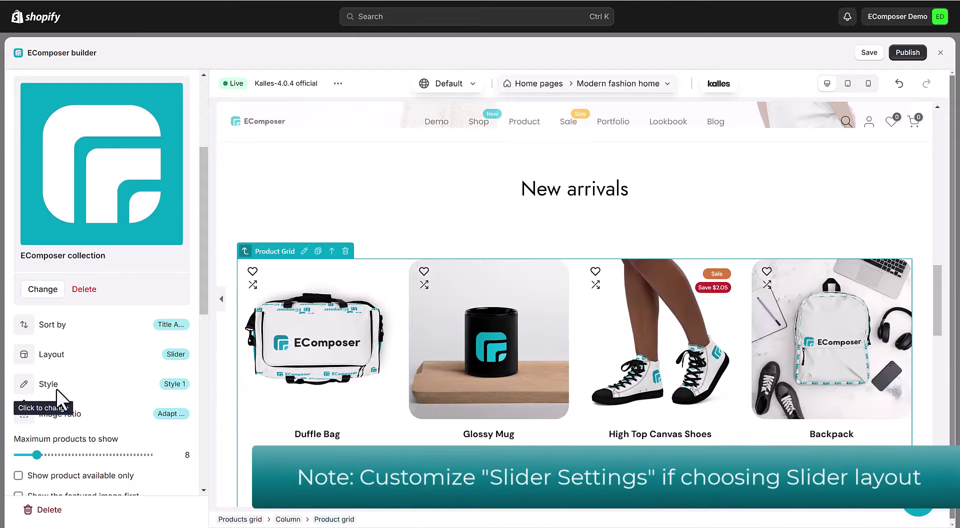
scroll(64, 411, "down", 8)
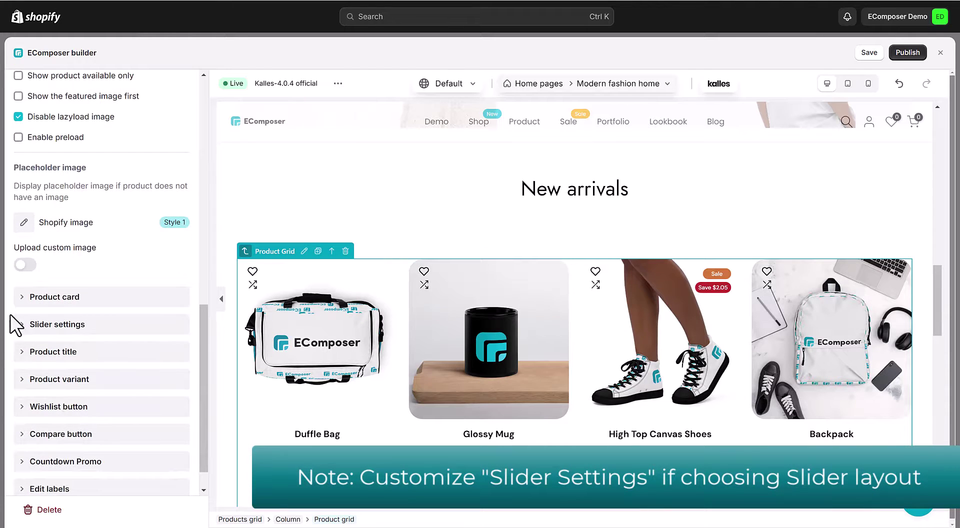
left_click(29, 328)
scroll(144, 349, "down", 5)
scroll(138, 282, "up", 8)
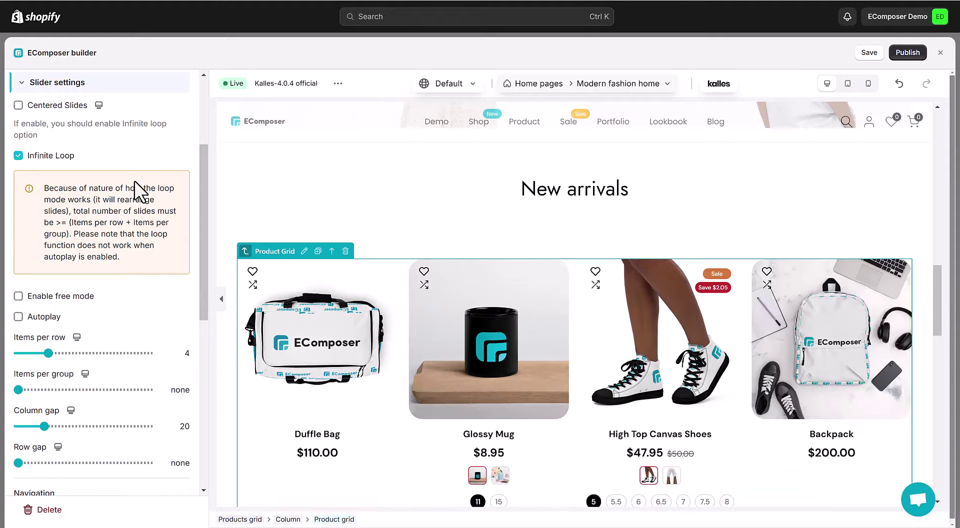
scroll(134, 181, "up", 1)
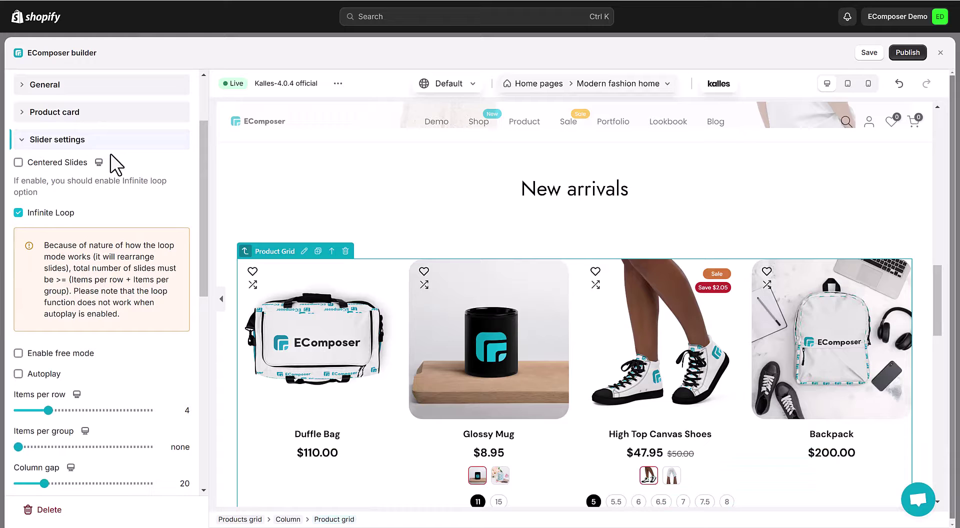
scroll(58, 386, "down", 7)
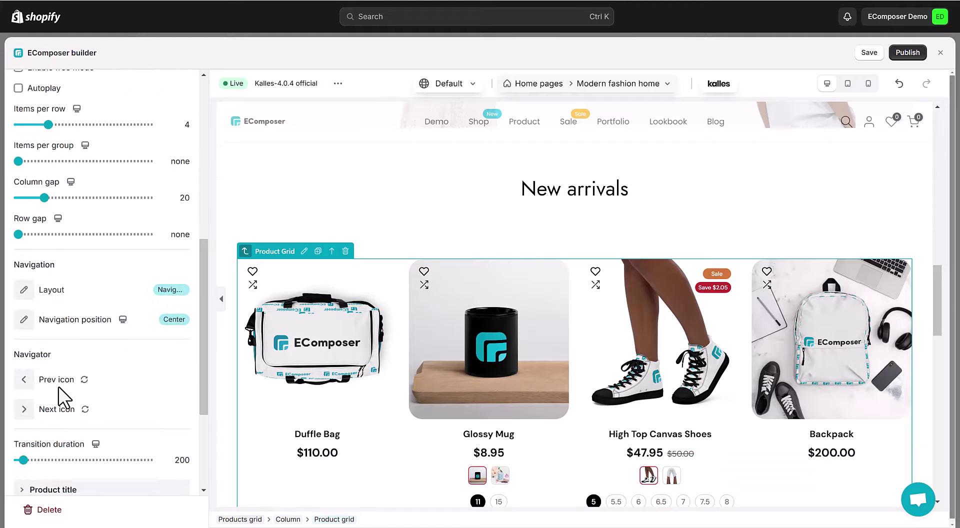
scroll(59, 386, "up", 9)
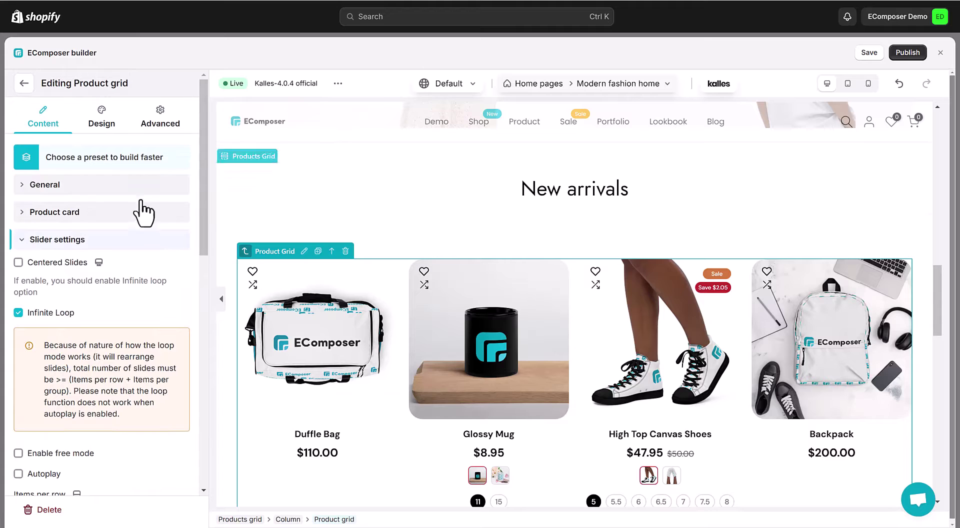
left_click(21, 243)
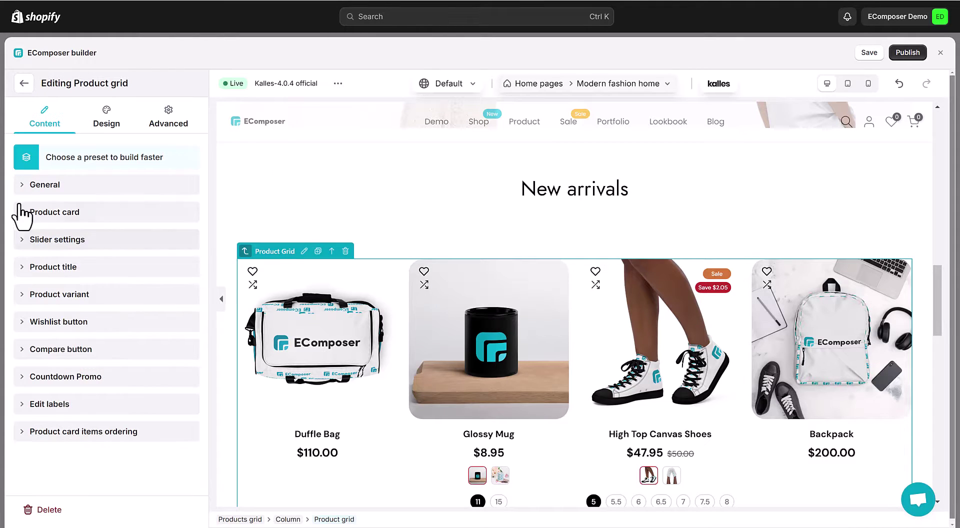
- Under General, set Maximum products to show to 12
left_click(26, 186)
scroll(110, 375, "down", 5)
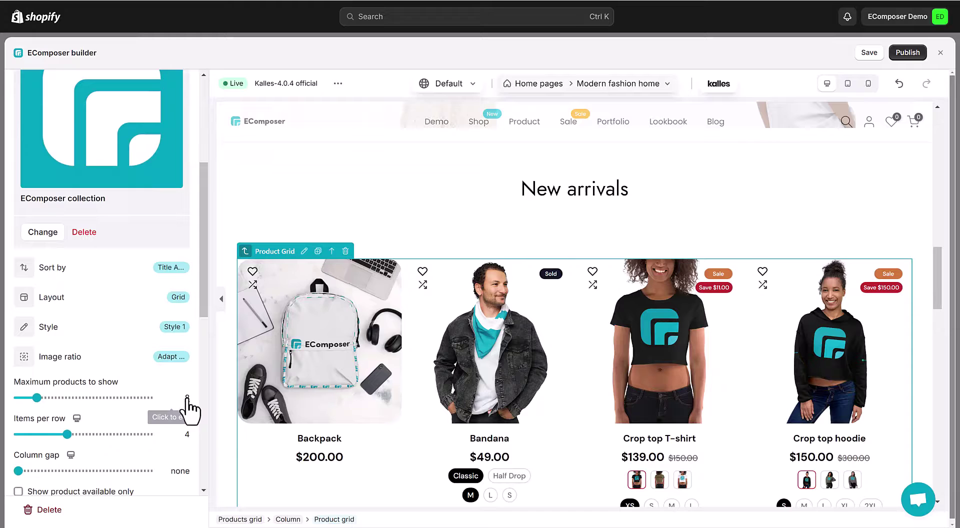
left_click(185, 398)
type("12")
key("Return")
left_click(185, 434)
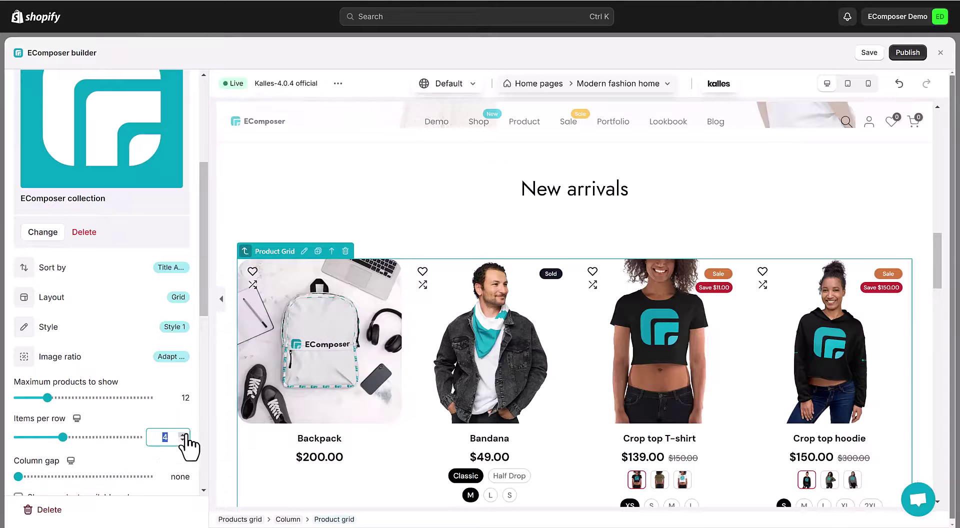
- Set Items per row to 3 and the Image ratio to Square
type("3")
key("Return")
scroll(655, 350, "down", 5)
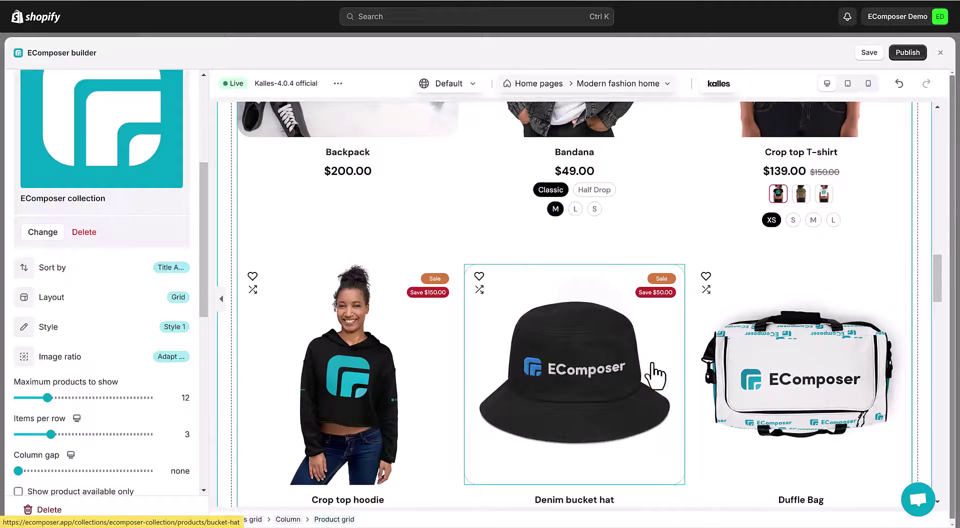
scroll(655, 372, "up", 5)
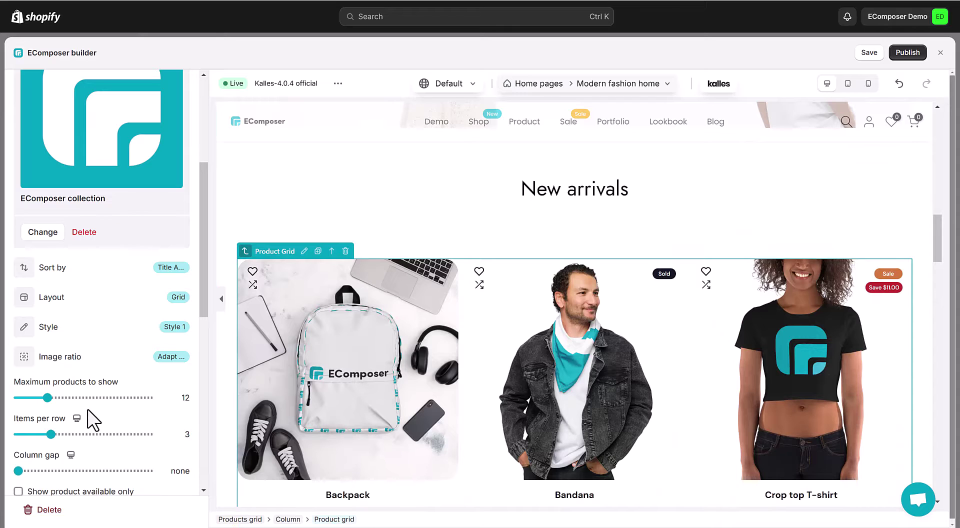
left_click(39, 355)
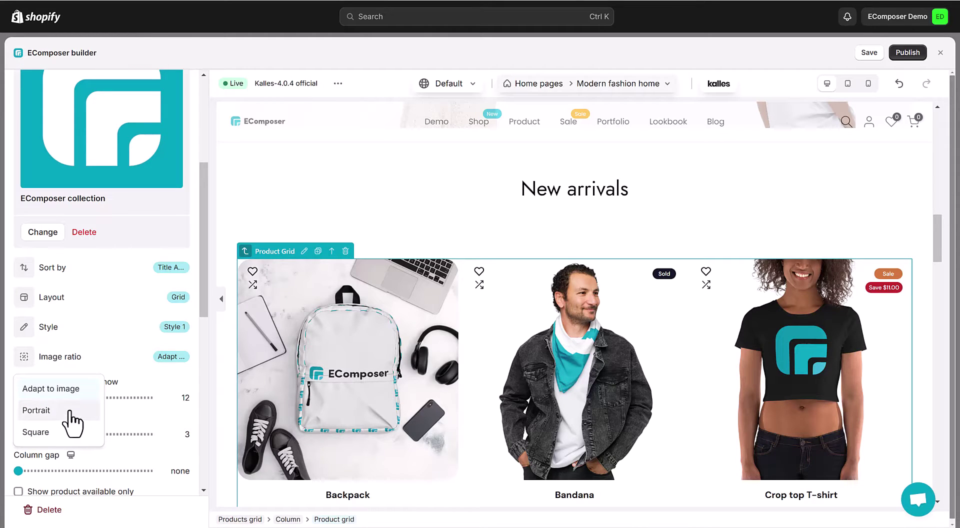
left_click(64, 434)
scroll(493, 422, "down", 2)
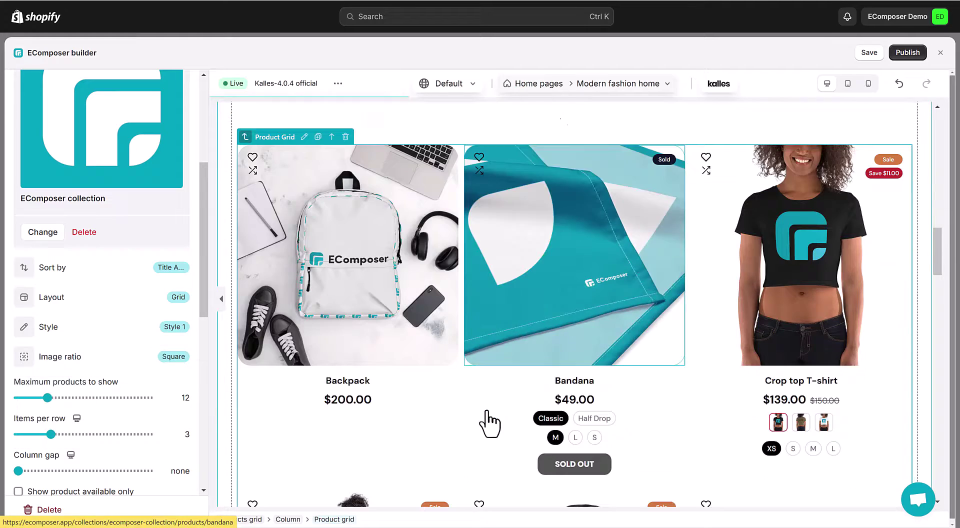
scroll(489, 421, "down", 10)
scroll(370, 380, "up", 5)
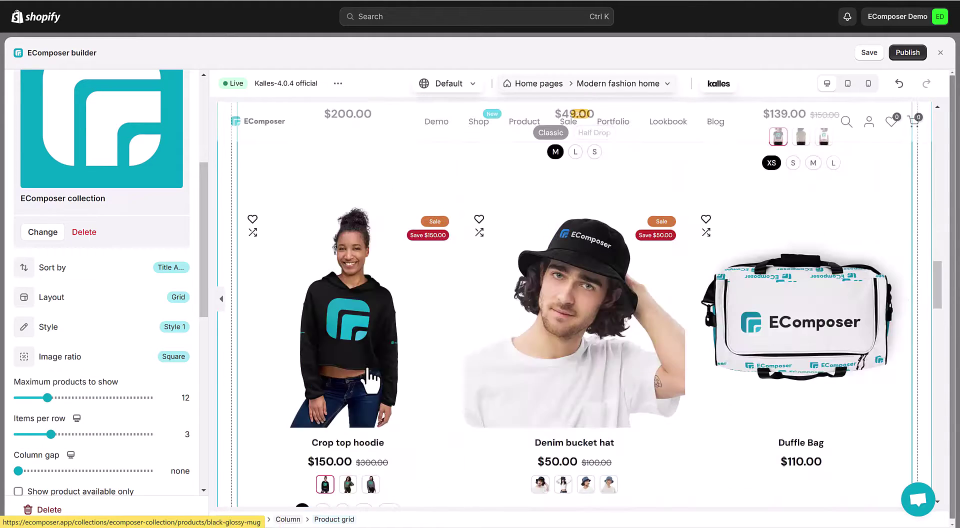
scroll(75, 447, "down", 5)
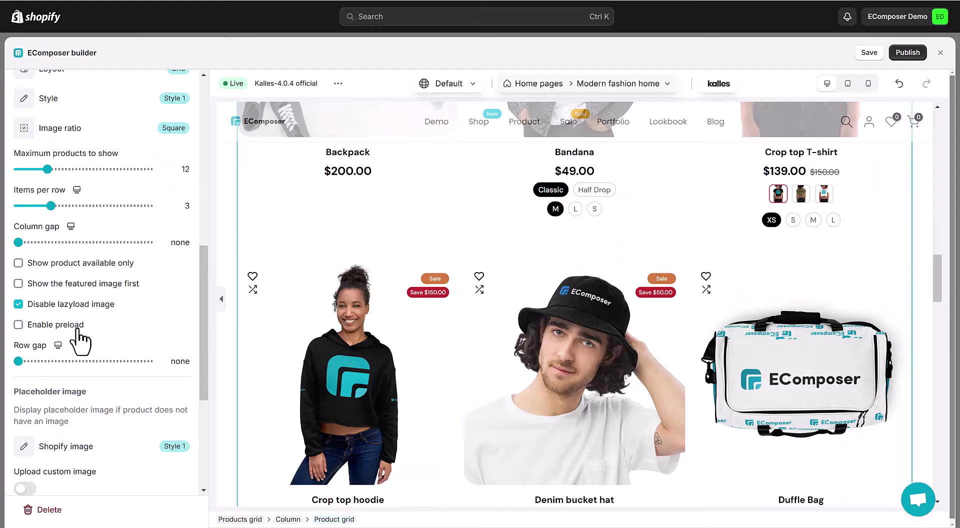
- Tick Show product available only, Show the featured image first, Disable lazyload image and Enable preload
left_click(19, 263)
left_click(18, 304)
left_click(18, 283)
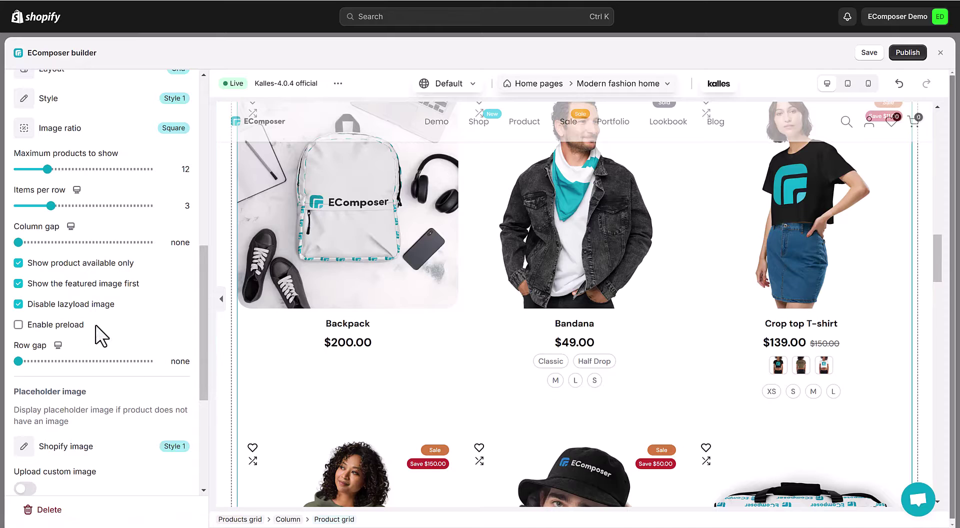
left_click(18, 325)
scroll(118, 377, "down", 3)
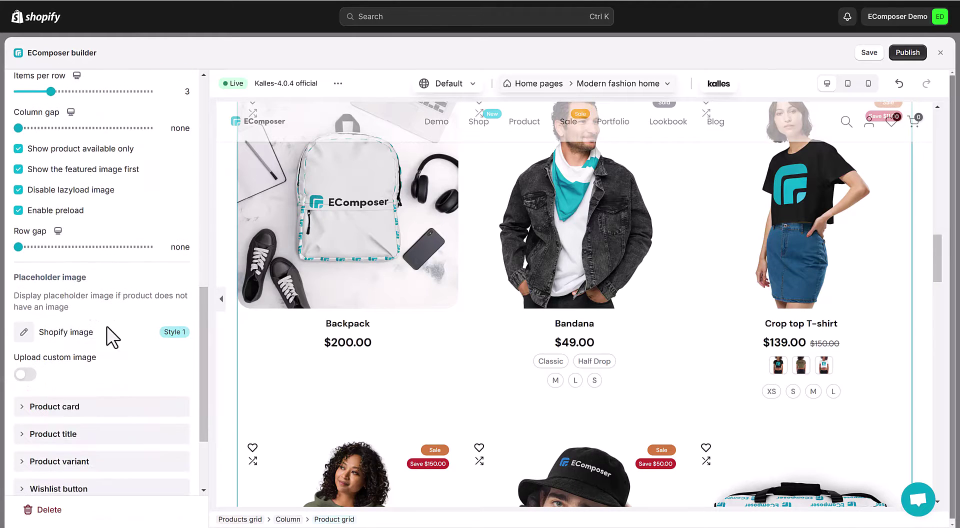
- In Product card, open product pages in a new tab and keep the second image on hover
left_click(30, 407)
scroll(172, 347, "down", 10)
scroll(130, 324, "up", 1)
scroll(131, 323, "up", 10)
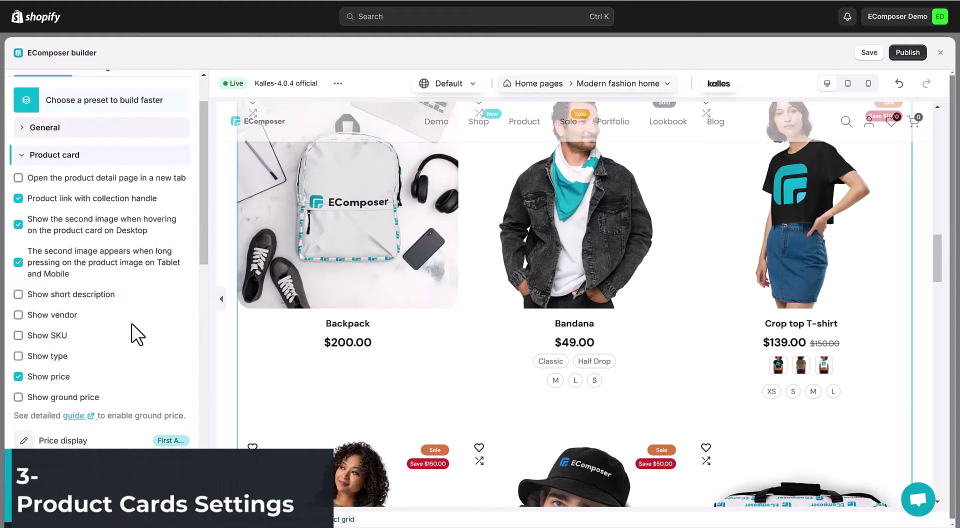
left_click(19, 178)
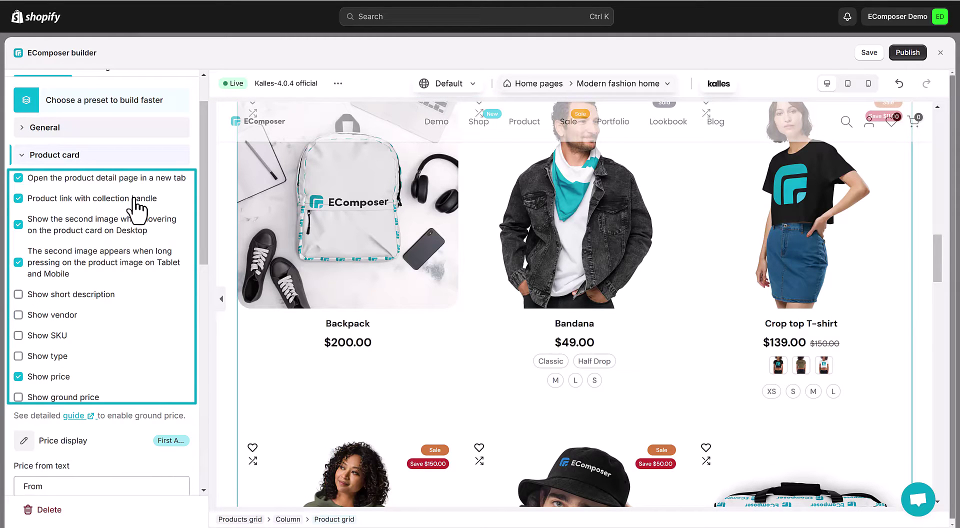
left_click(18, 225)
left_click(18, 224)
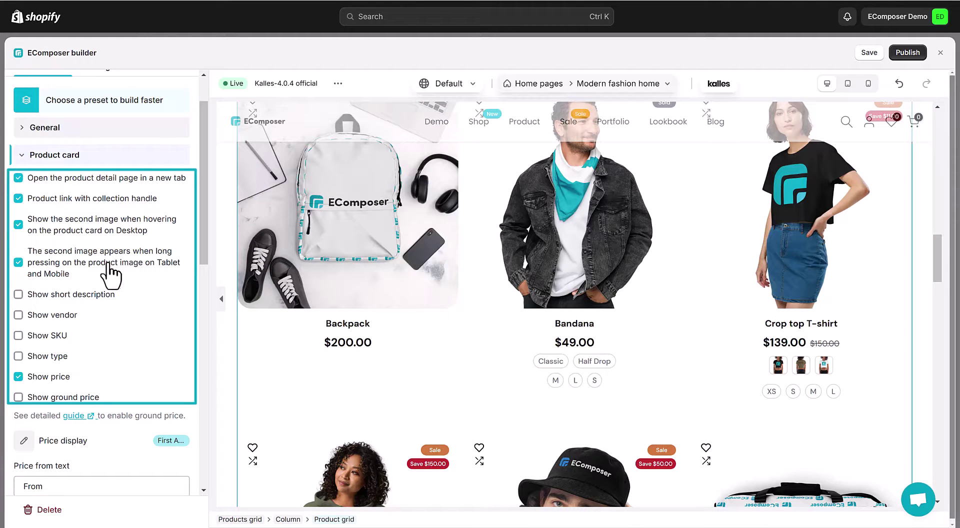
- Try a 10-word short description under products, then turn short descriptions off again
left_click(19, 295)
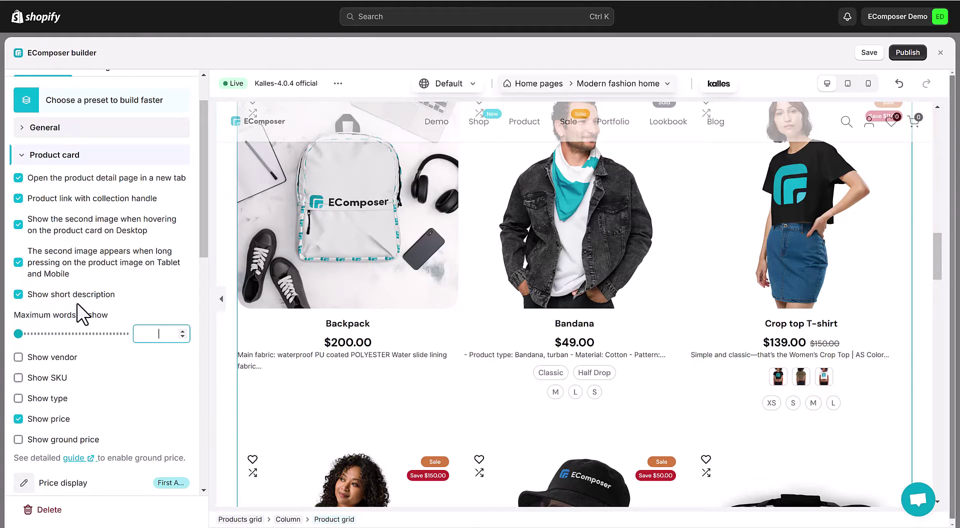
type("10")
key("Return")
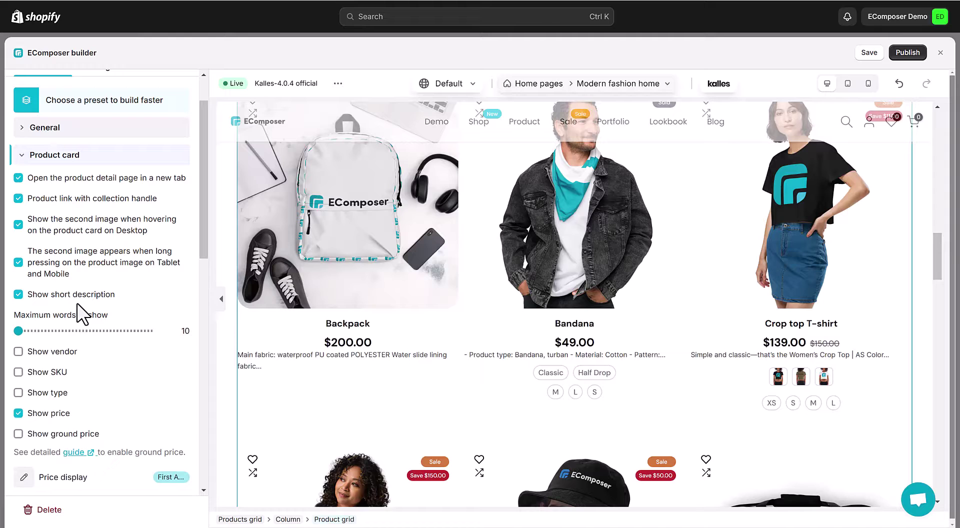
left_click(19, 295)
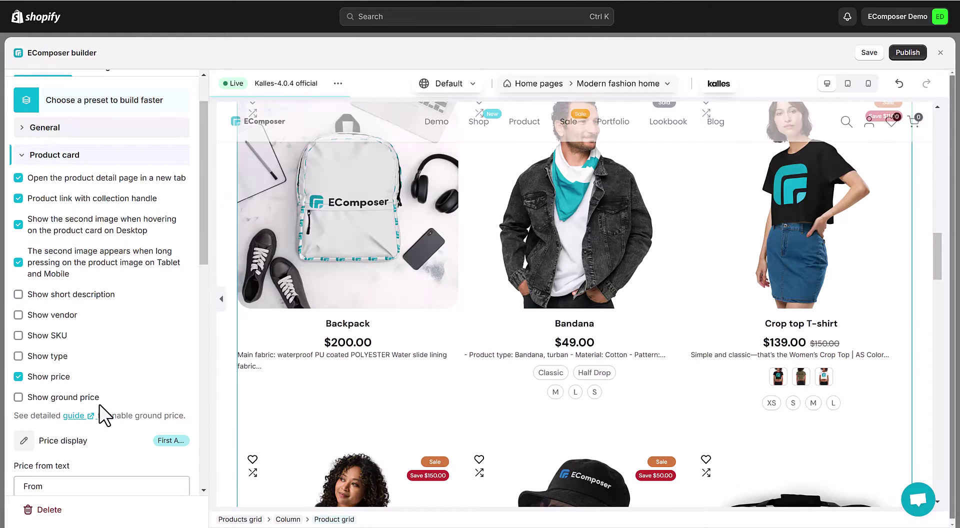
- Set the Sale badge type to Percent so discounts read like -50%
scroll(99, 404, "down", 2)
scroll(50, 330, "down", 3)
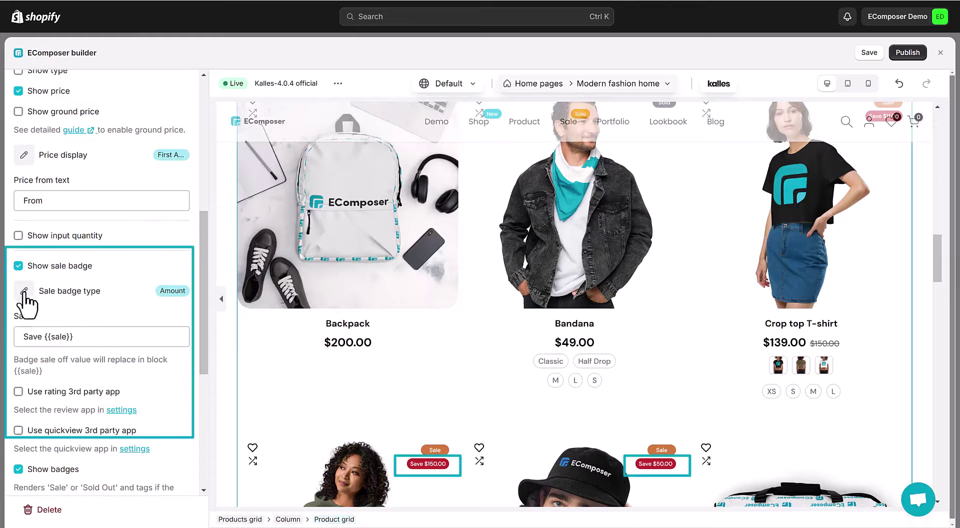
left_click(24, 292)
left_click(35, 319)
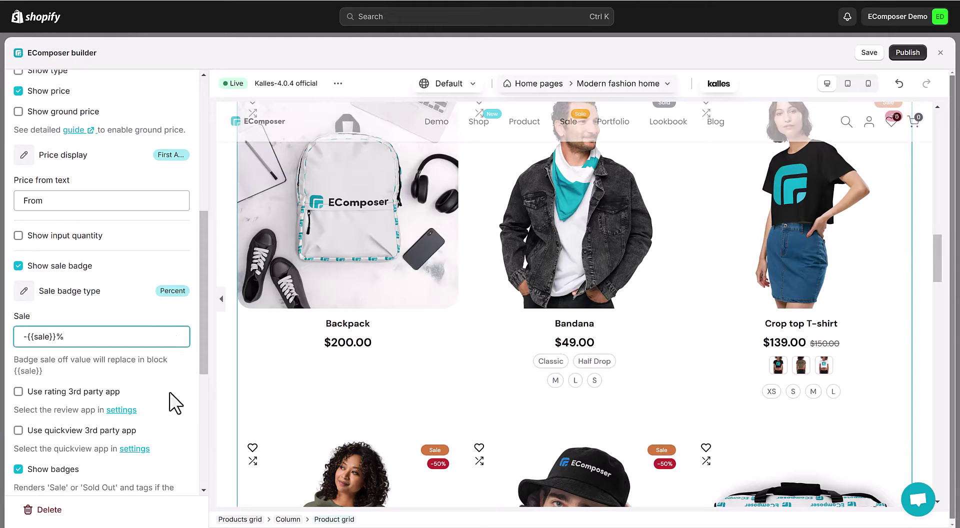
scroll(154, 472, "down", 6)
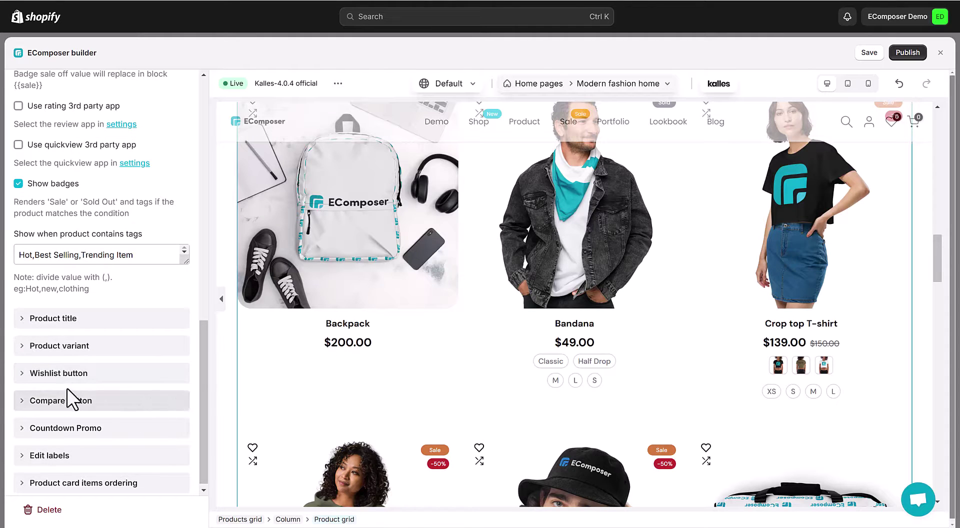
left_click(25, 319)
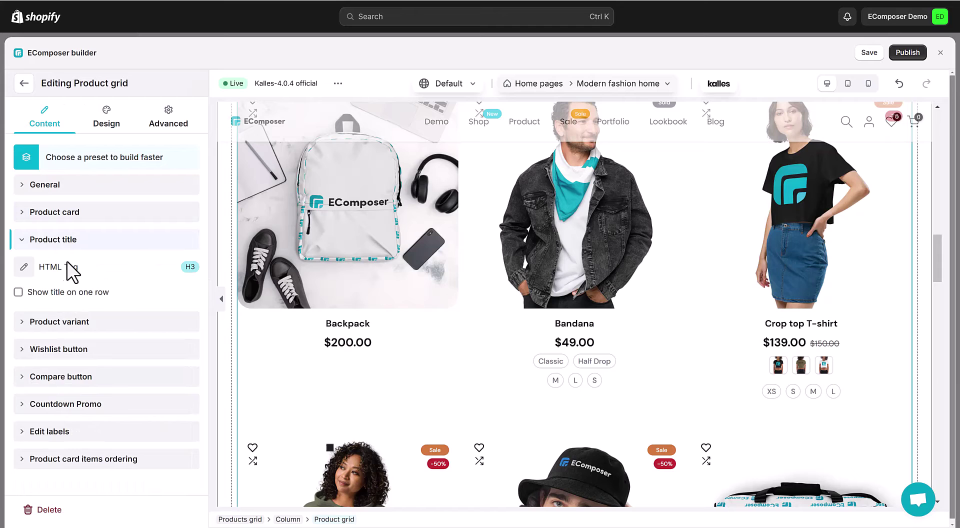
- Change the Product title HTML tag from H3 to H2
left_click(24, 267)
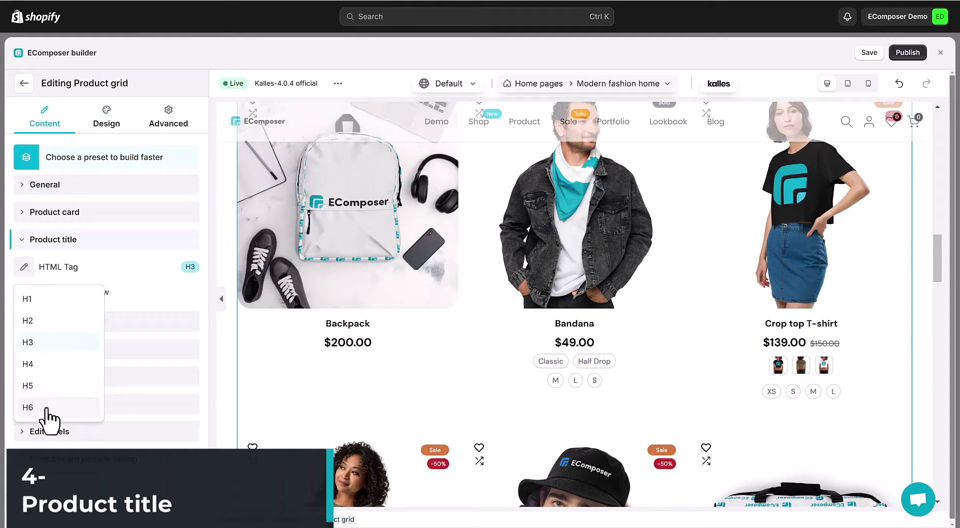
left_click(44, 322)
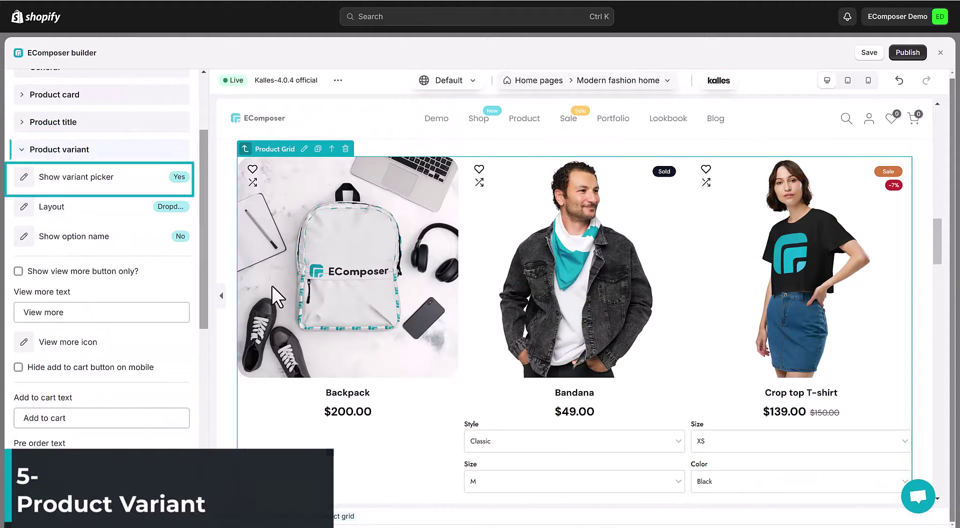
- Try the variant swatch layouts and settle on Swatch image picker, with other options as radio buttons
left_click(24, 207)
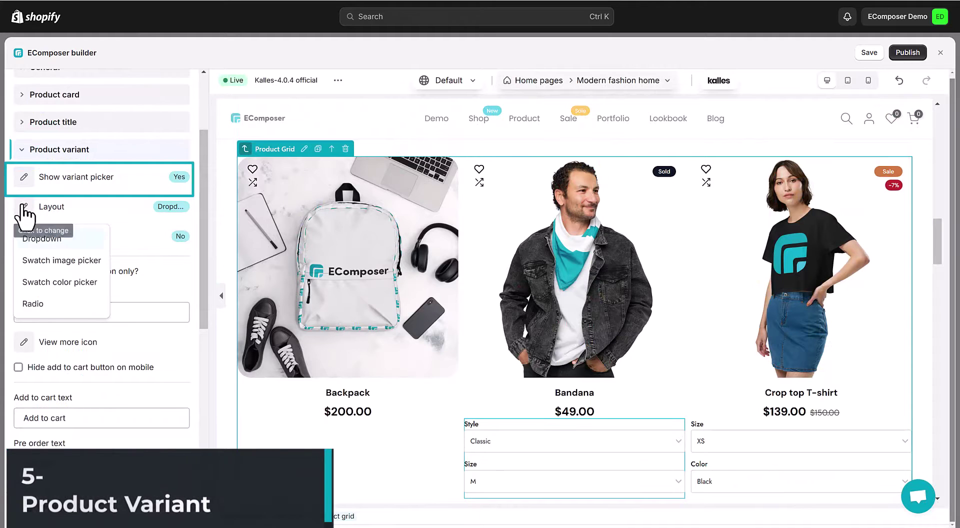
left_click(45, 260)
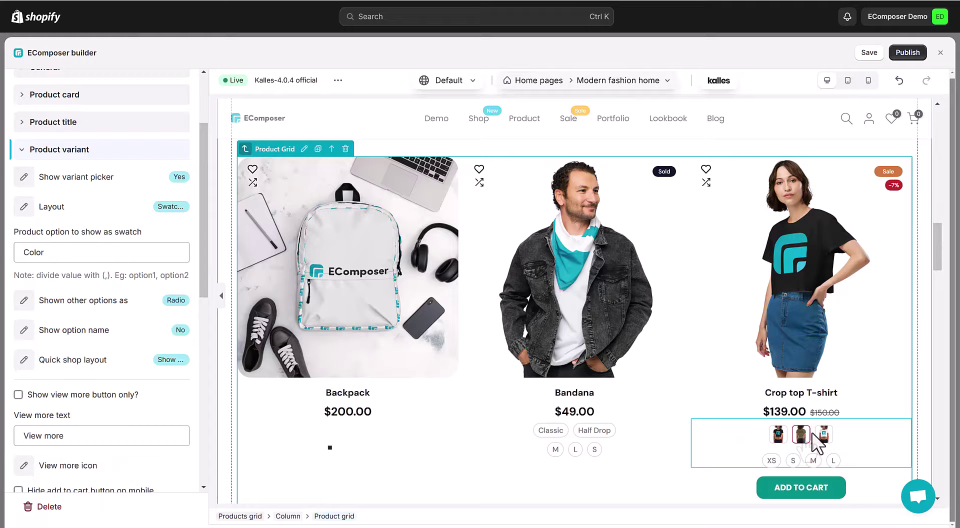
left_click(23, 207)
left_click(45, 280)
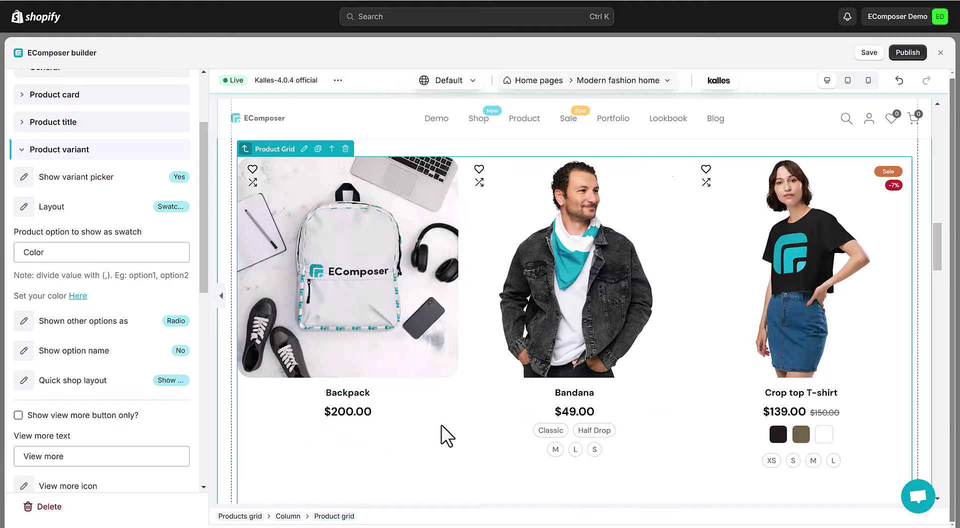
left_click(27, 207)
left_click(35, 302)
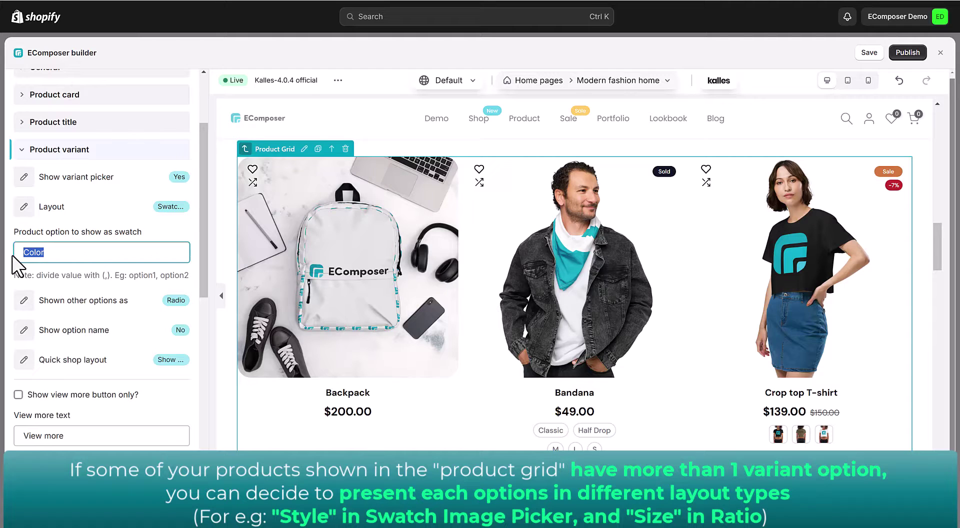
type("Style")
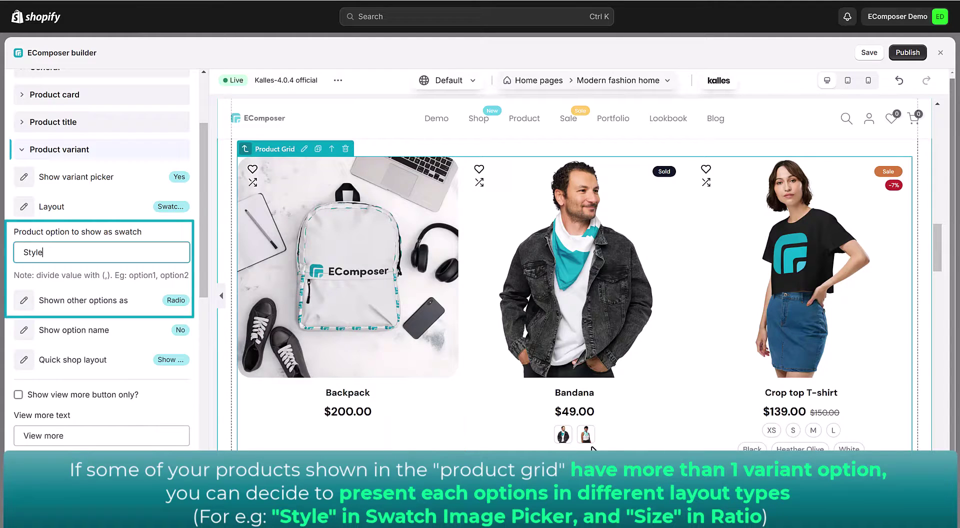
scroll(572, 450, "down", 7)
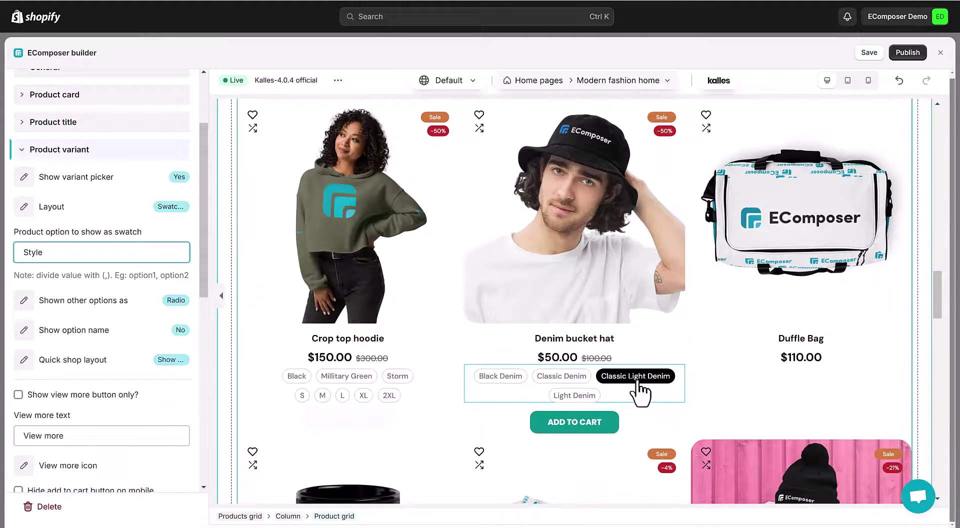
scroll(641, 394, "down", 3)
scroll(642, 394, "up", 10)
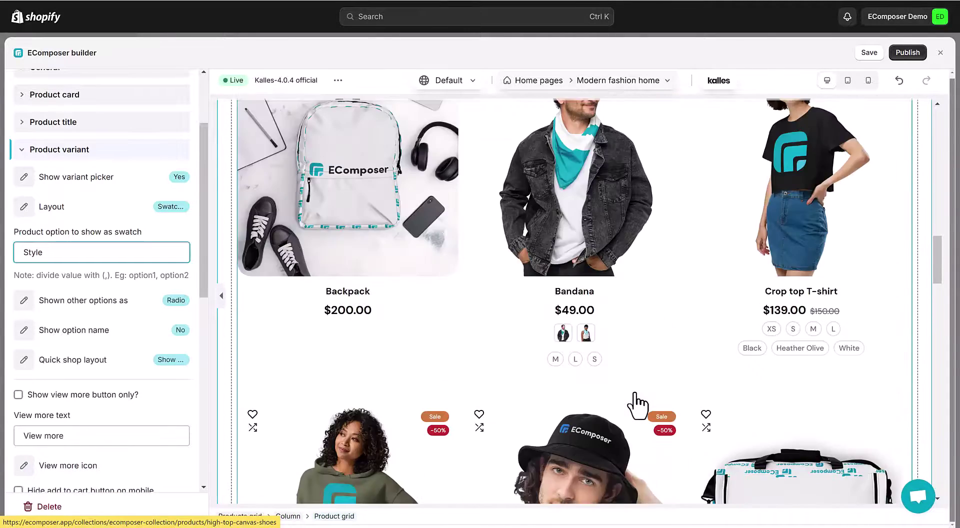
scroll(601, 440, "down", 1)
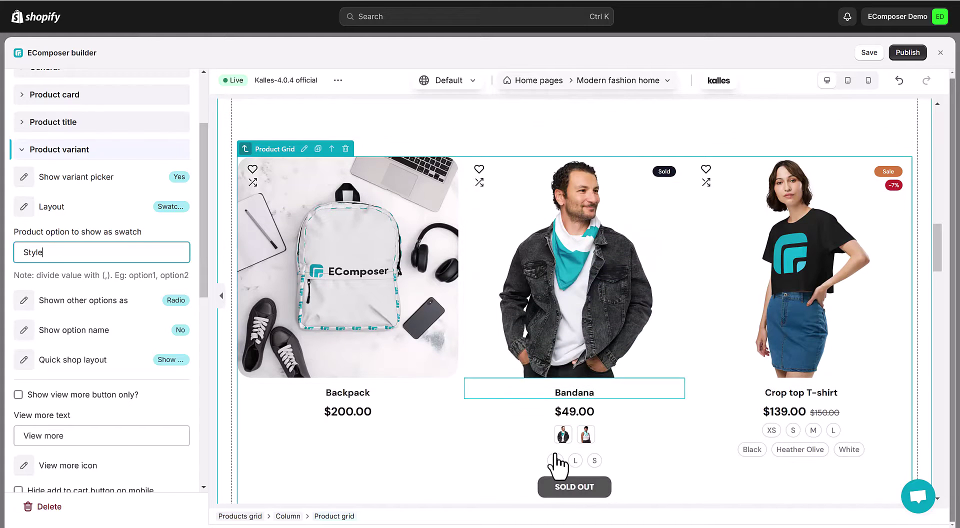
type(", Color")
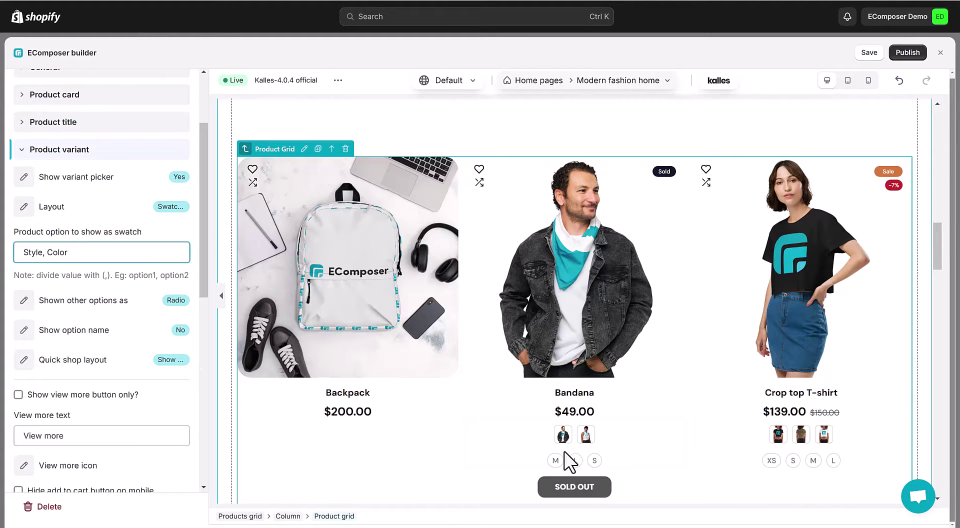
scroll(519, 460, "down", 8)
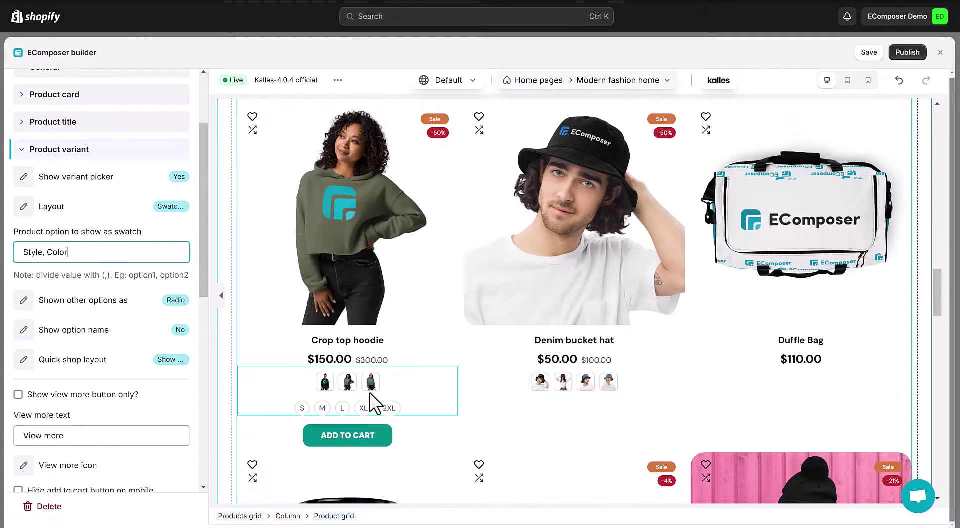
scroll(382, 408, "down", 3)
scroll(385, 415, "down", 5)
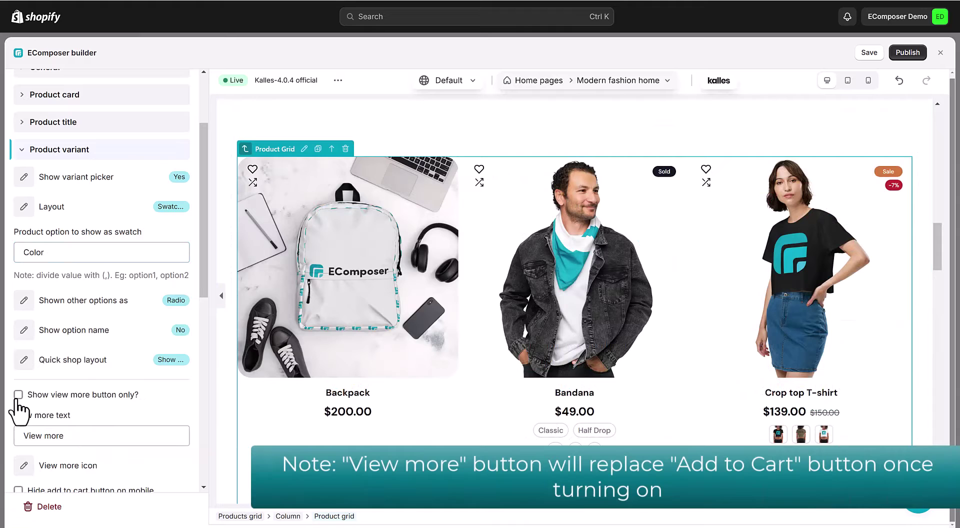
left_click(18, 396)
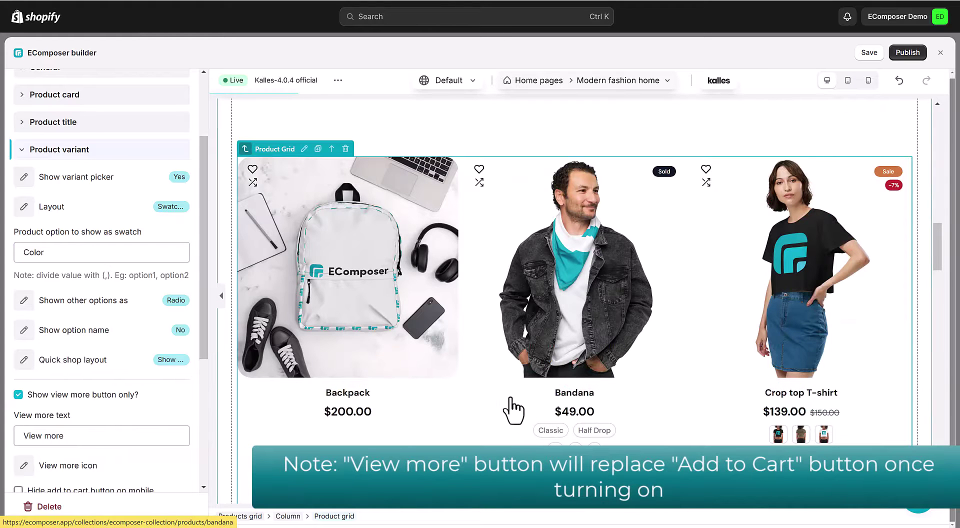
scroll(463, 407, "down", 12)
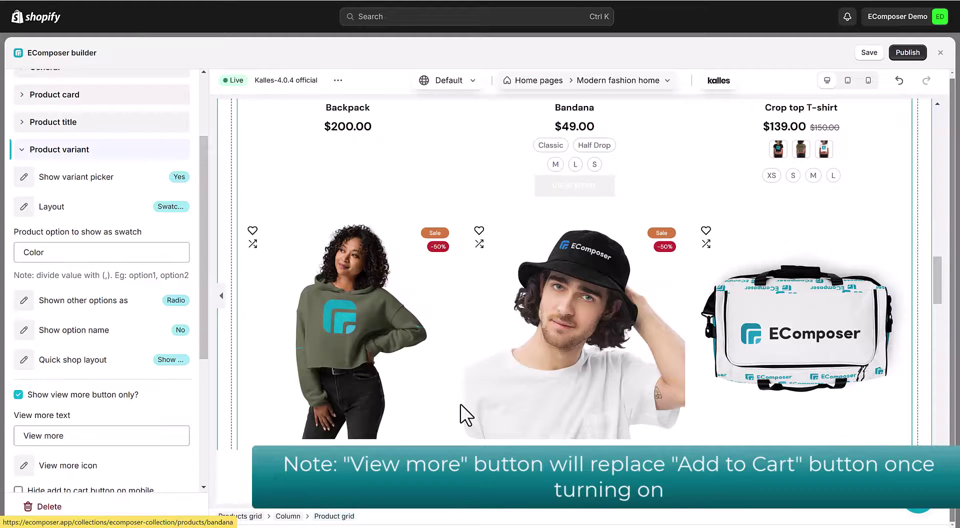
scroll(531, 400, "down", 5)
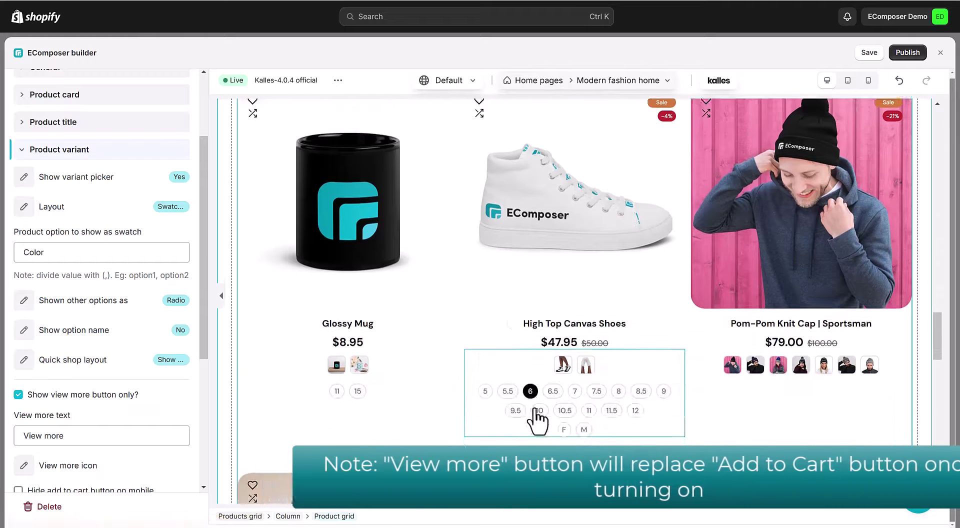
scroll(581, 420, "down", 3)
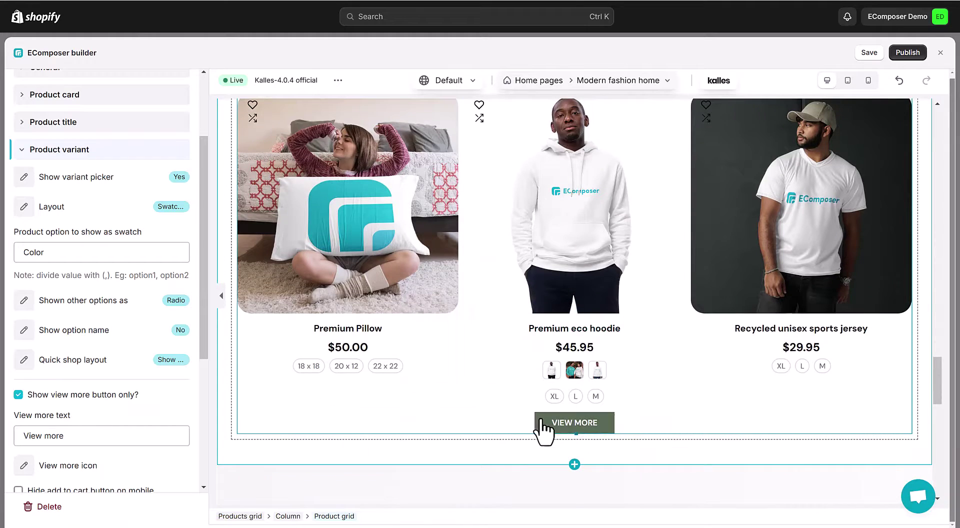
mouse_move(369, 385)
scroll(488, 317, "up", 10)
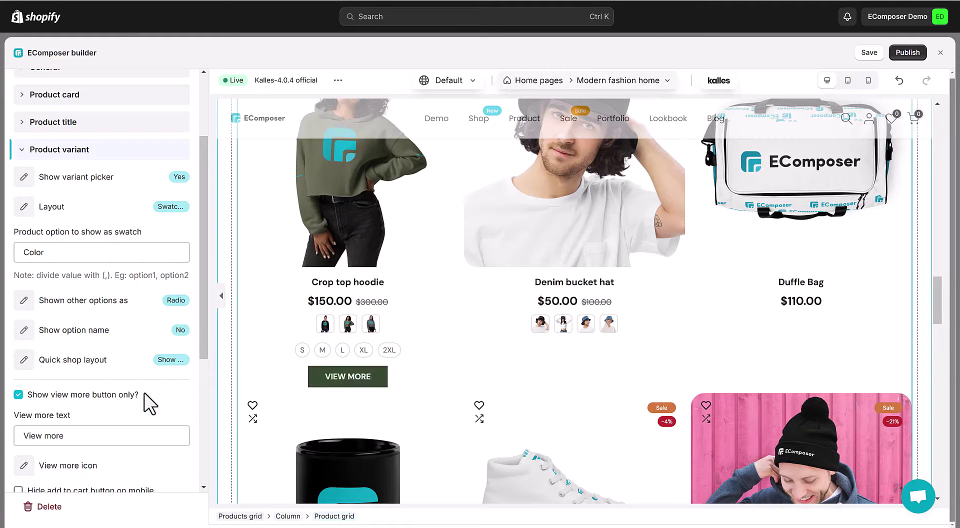
scroll(86, 436, "down", 1)
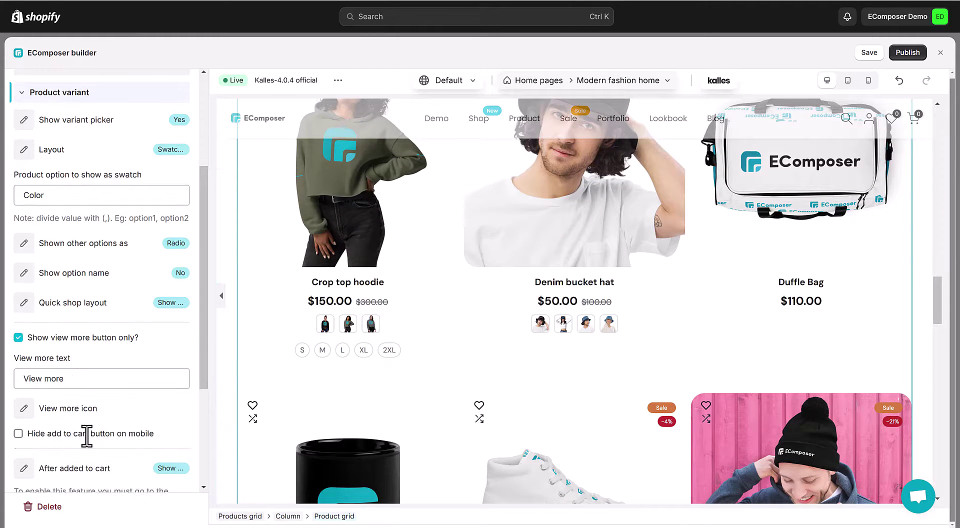
left_click(18, 337)
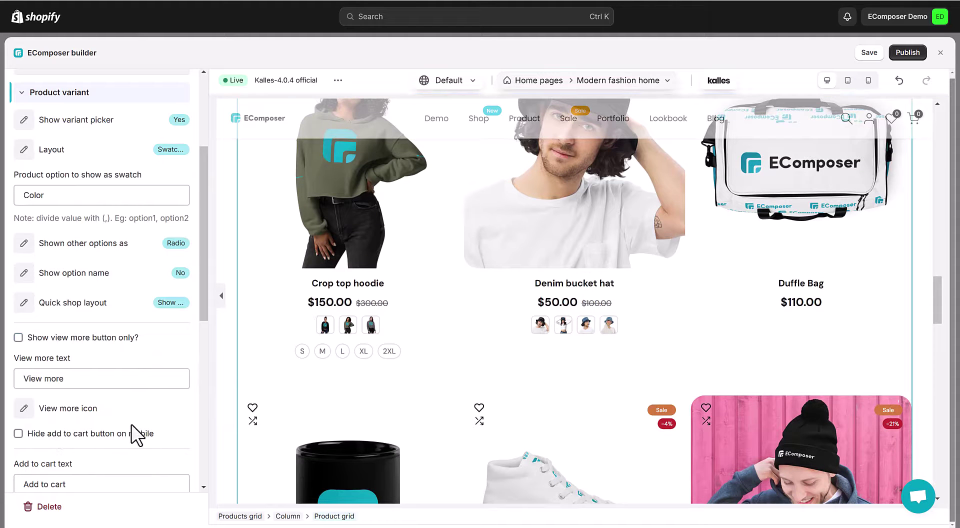
scroll(131, 440, "down", 1)
scroll(74, 438, "down", 1)
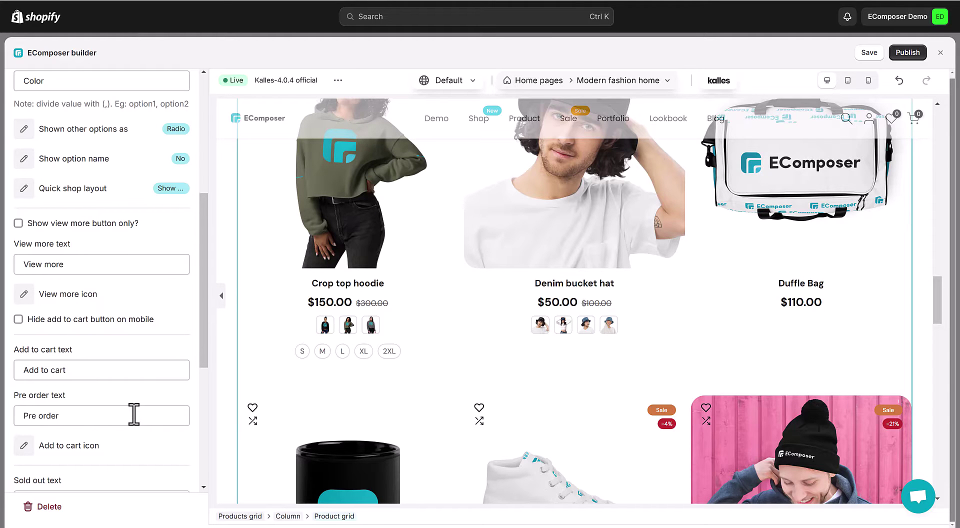
- Scroll down to the add-to-cart section and bring up the after-add-to-cart action choices
scroll(86, 424, "down", 1)
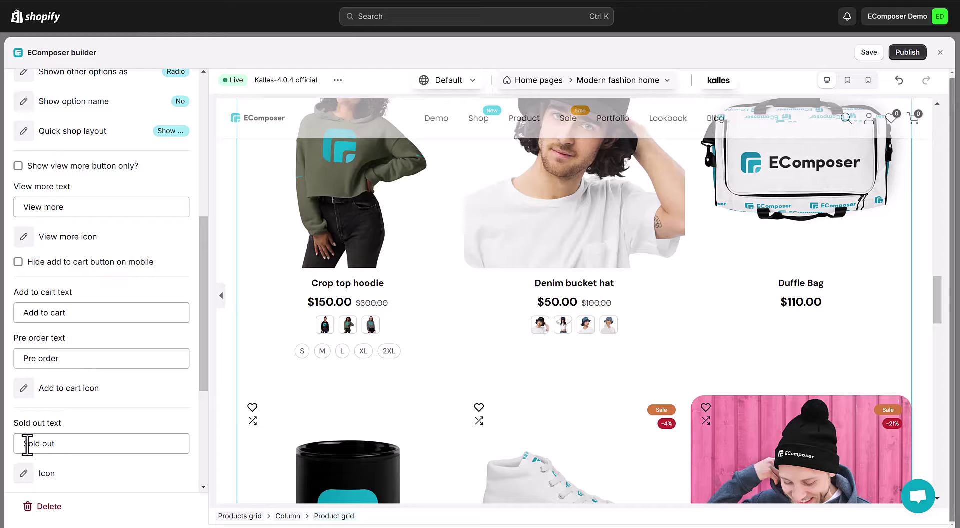
scroll(61, 446, "down", 1)
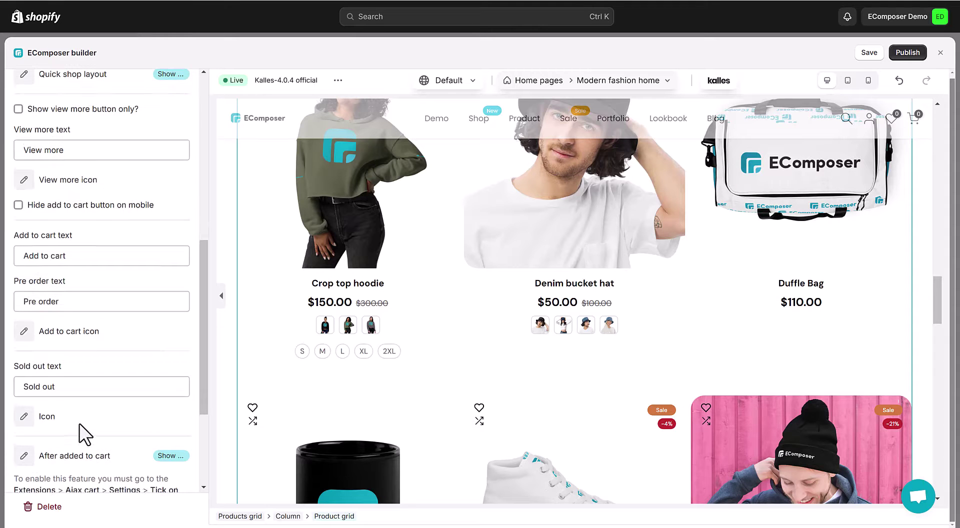
scroll(79, 423, "down", 1)
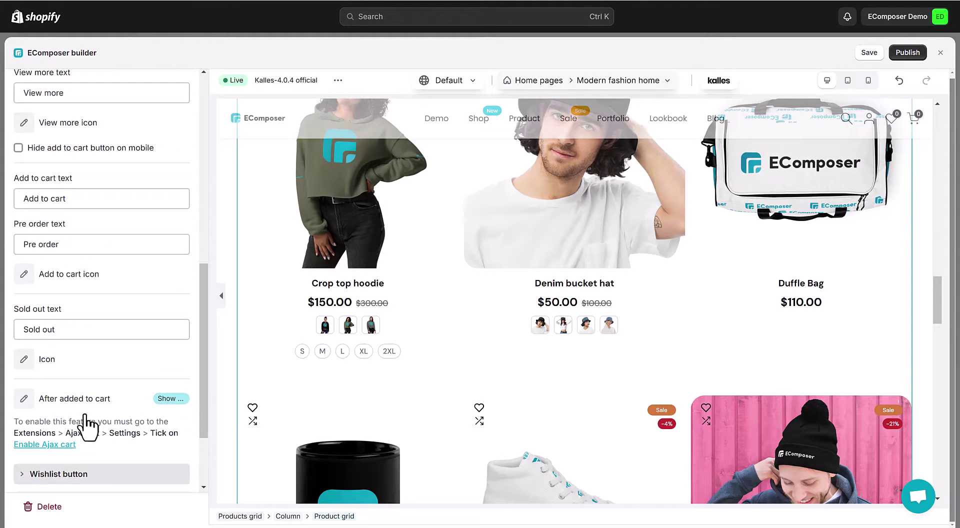
left_click(26, 401)
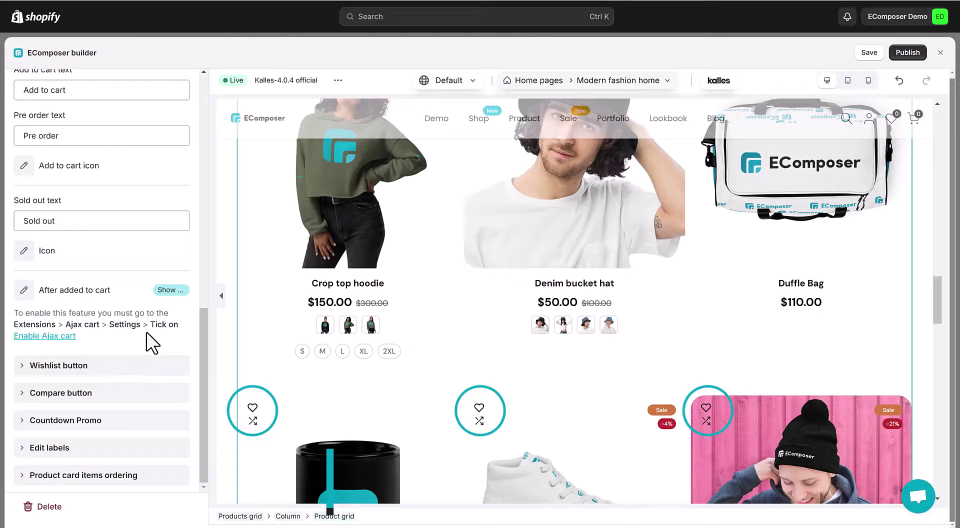
- Expand the Wishlist button, Compare button and Countdown Promo sections of the Product grid settings
left_click(22, 368)
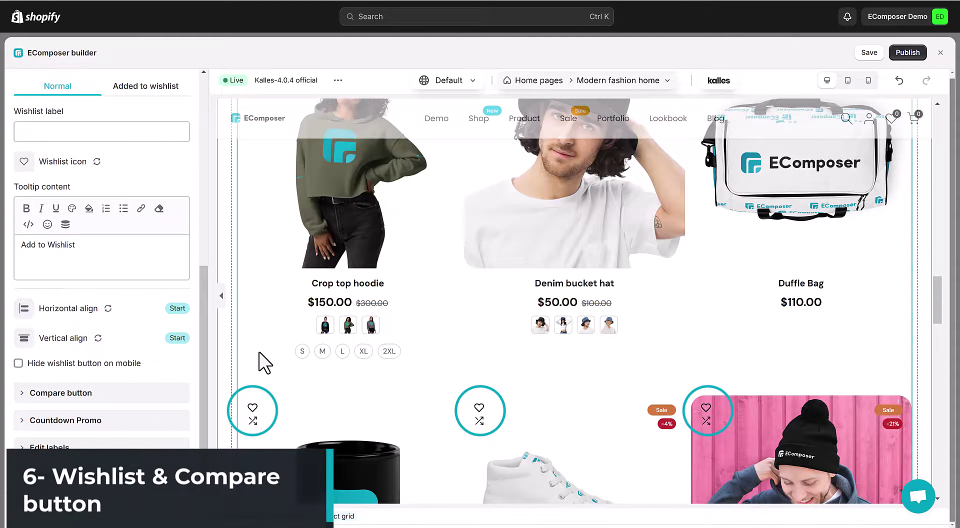
scroll(259, 352, "up", 3)
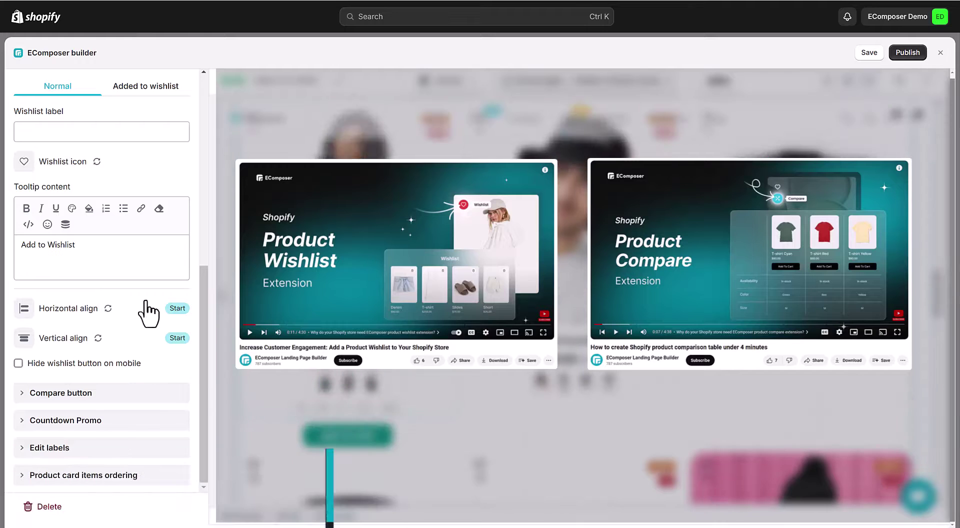
scroll(102, 315, "up", 7)
scroll(118, 375, "down", 8)
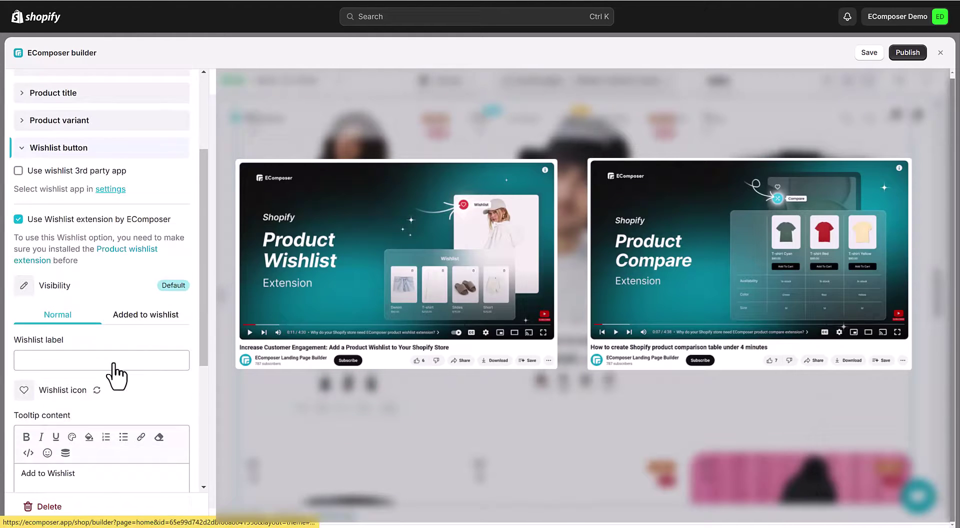
left_click(23, 393)
scroll(68, 288, "up", 4)
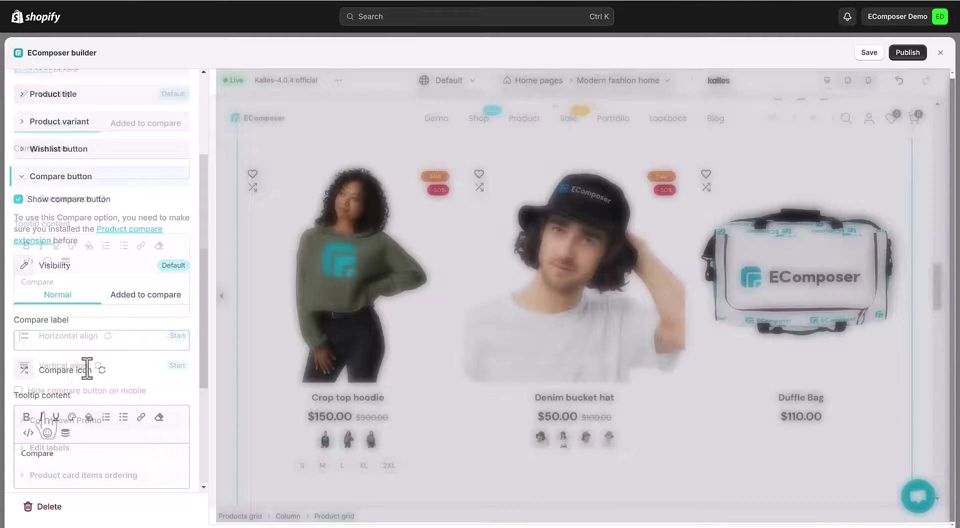
scroll(35, 401, "down", 4)
left_click(29, 423)
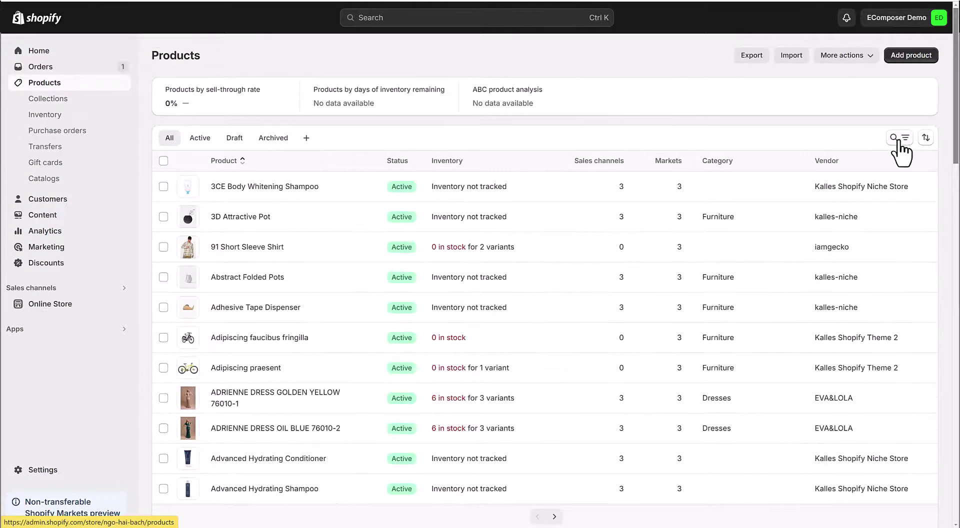
- Search products for 'crop top' and bring up all metafields of the Crop top hoodie
left_click(896, 138)
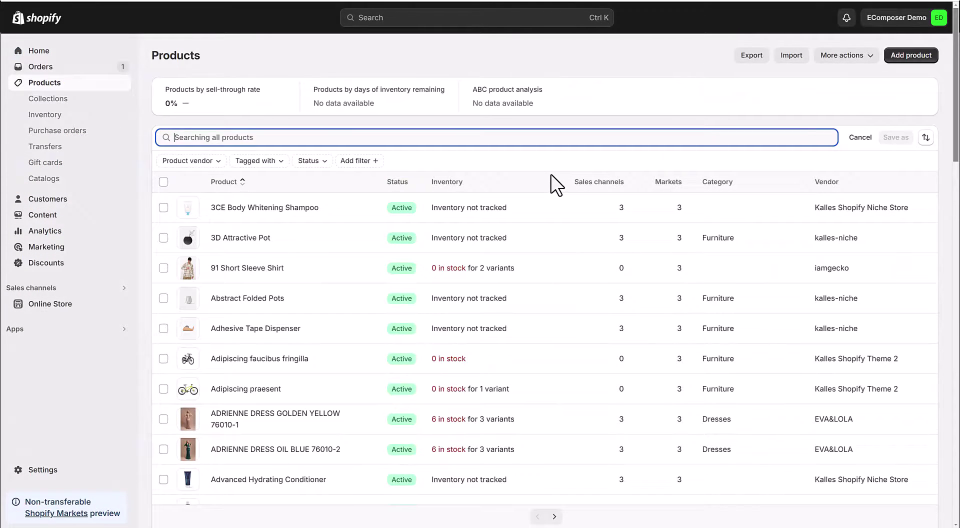
type("crop top")
left_click(234, 207)
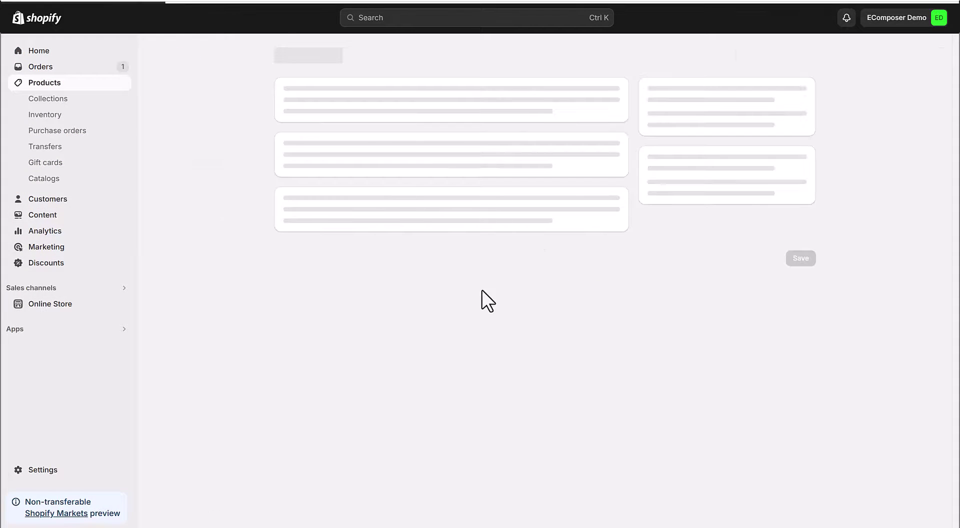
scroll(270, 405, "down", 10)
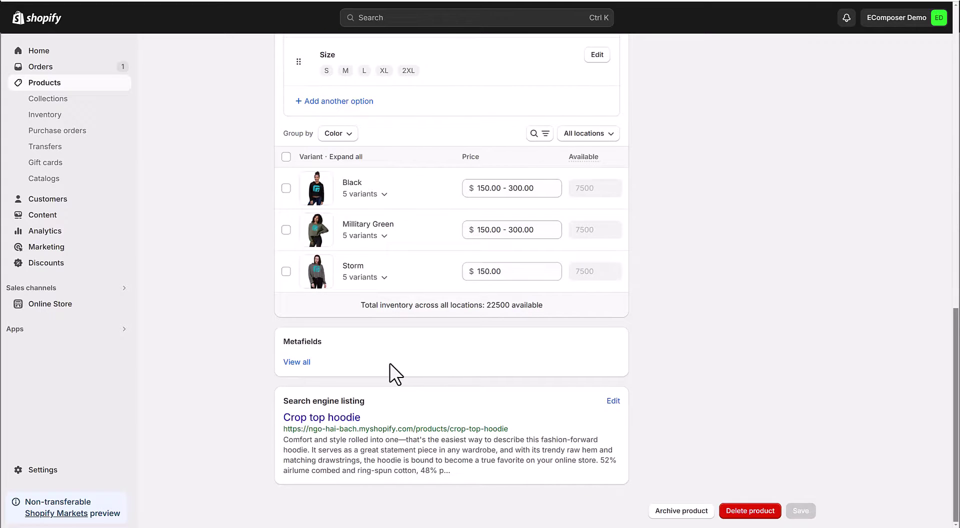
left_click(300, 362)
- Set the countdown start to 1 April 2024 and the end to 31 May 2024
left_click(529, 206)
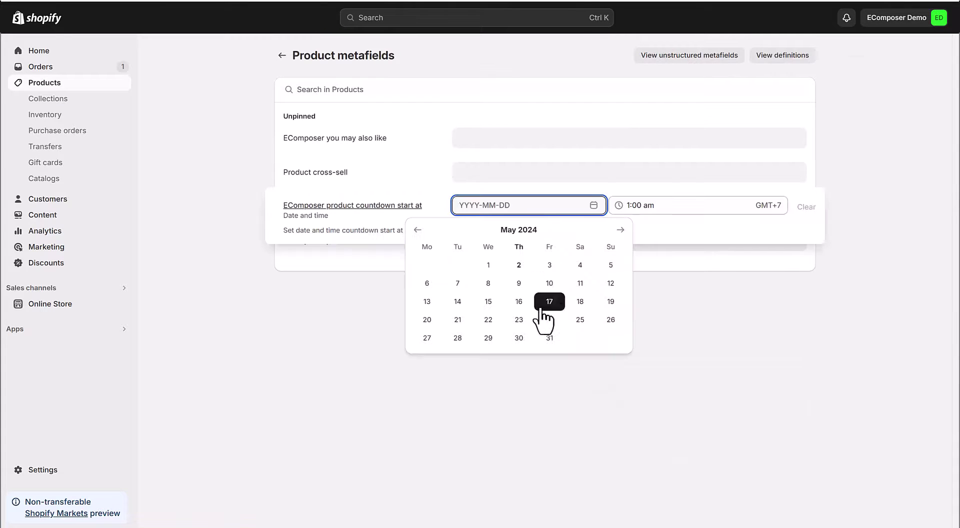
left_click(418, 230)
left_click(427, 265)
left_click(523, 241)
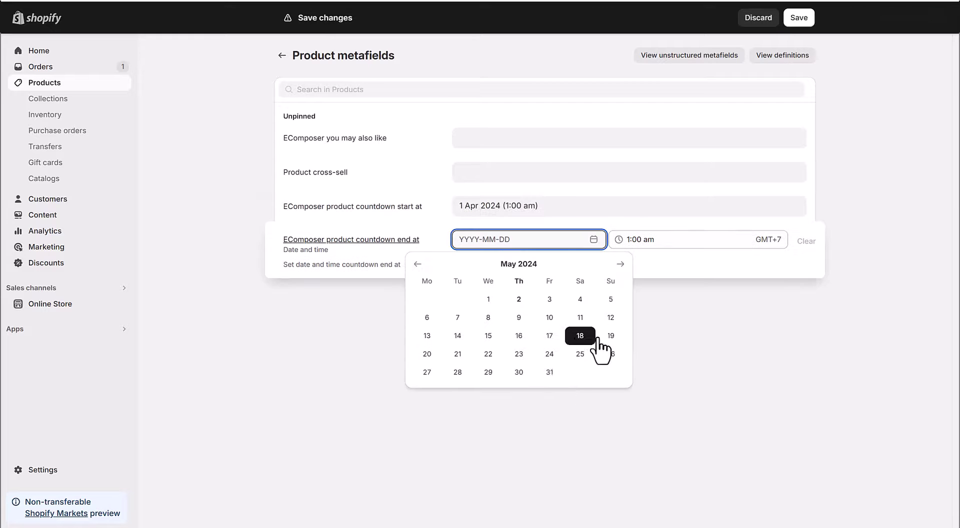
left_click(551, 371)
left_click(796, 301)
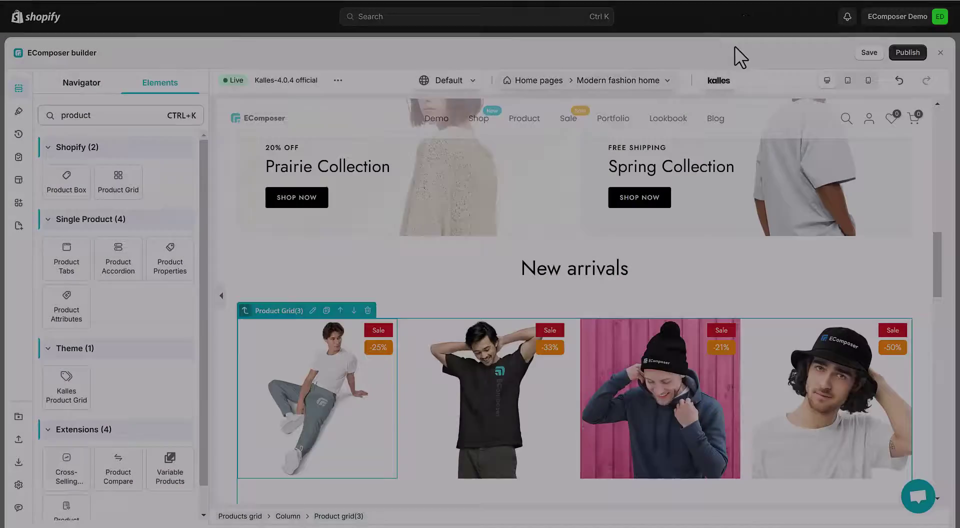
- Save & publish the Modern fashion home template and view the published page on the storefront
scroll(575, 383, "down", 5)
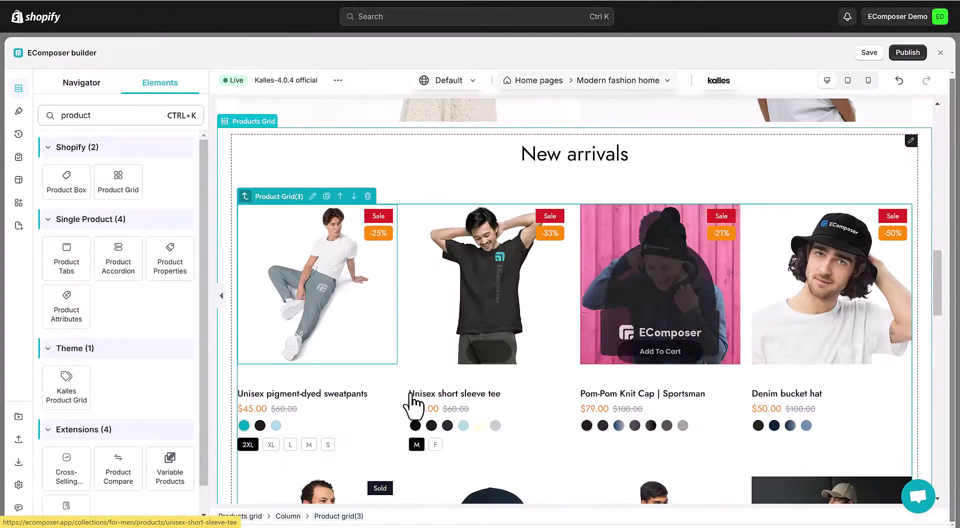
scroll(563, 425, "down", 2)
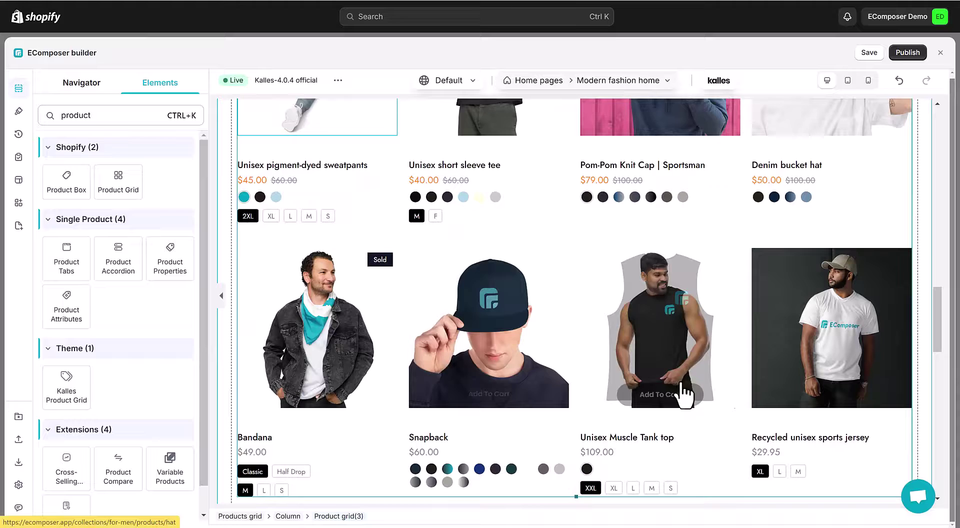
scroll(498, 349, "up", 6)
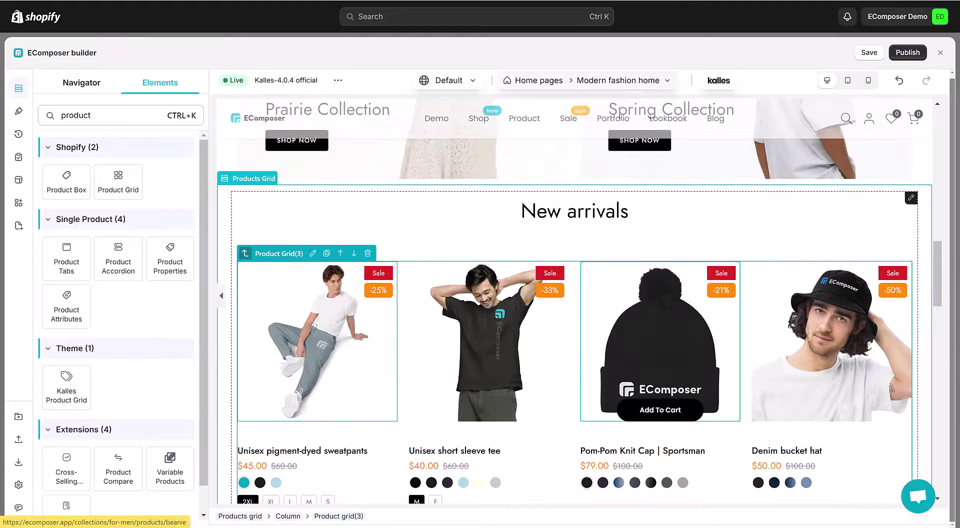
left_click(908, 54)
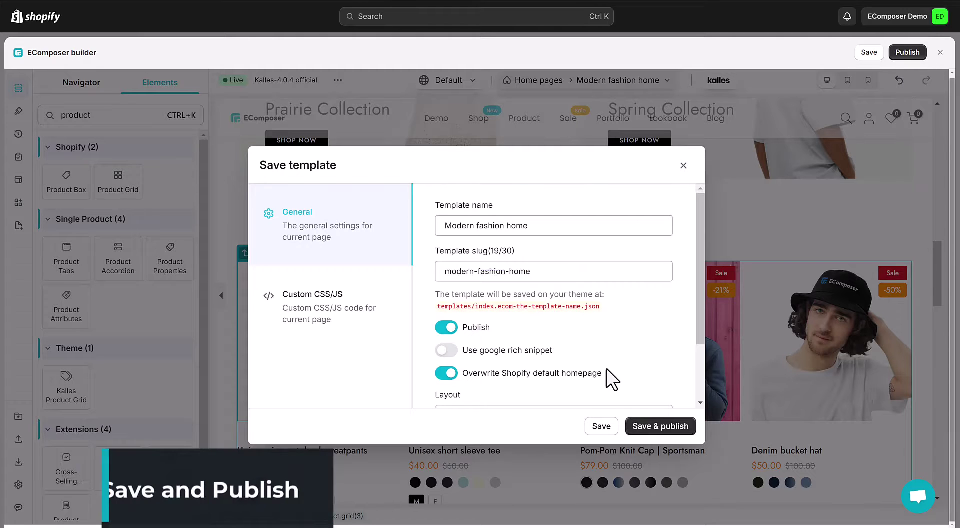
left_click(645, 426)
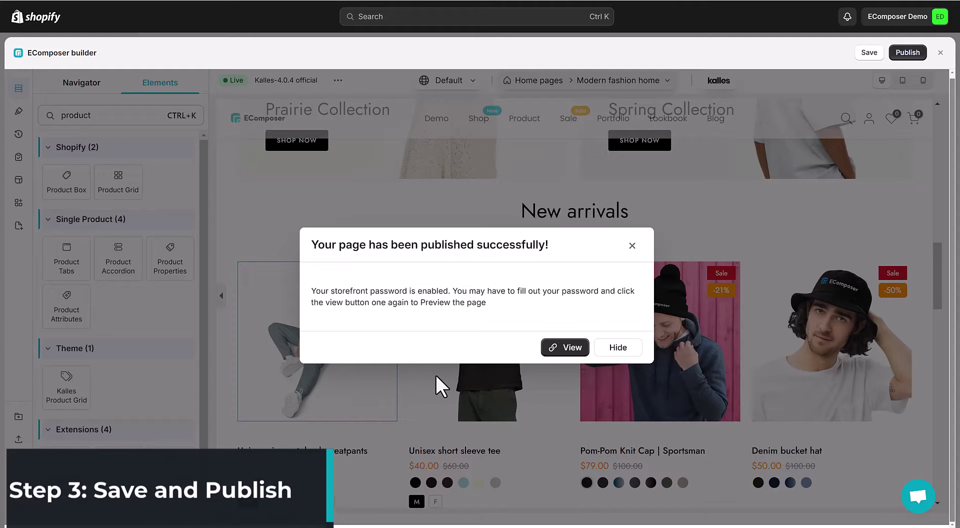
left_click(564, 350)
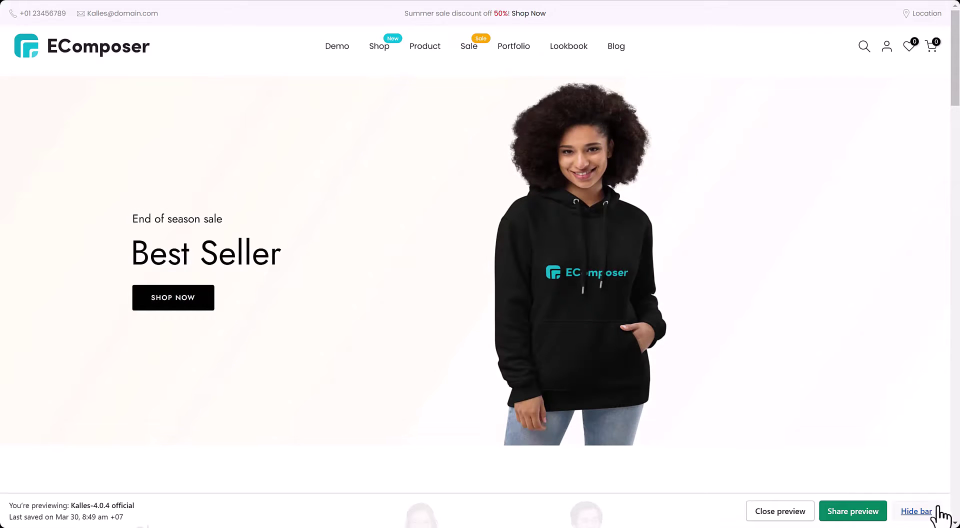
- Hide the preview bar, scroll to New arrivals and select the Bandana's Half Drop variant
left_click(931, 515)
scroll(767, 262, "down", 10)
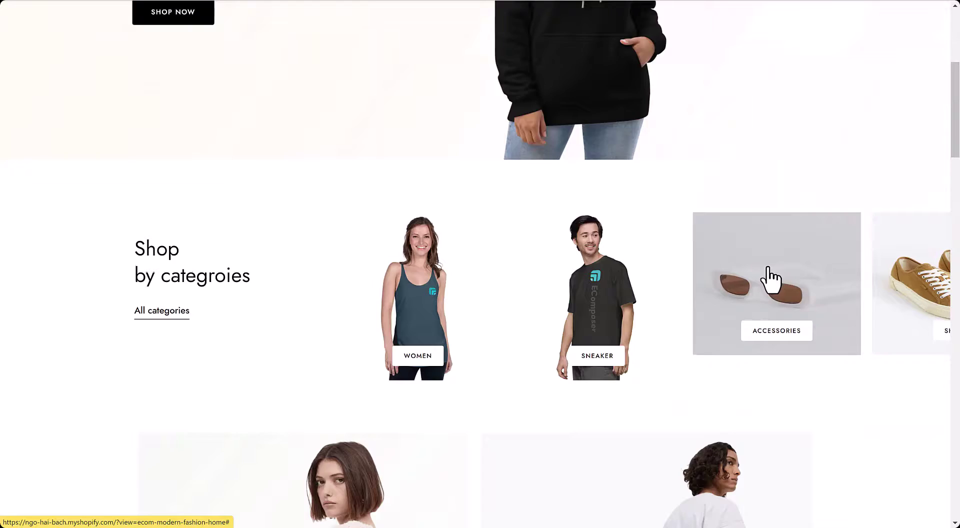
scroll(795, 344, "down", 9)
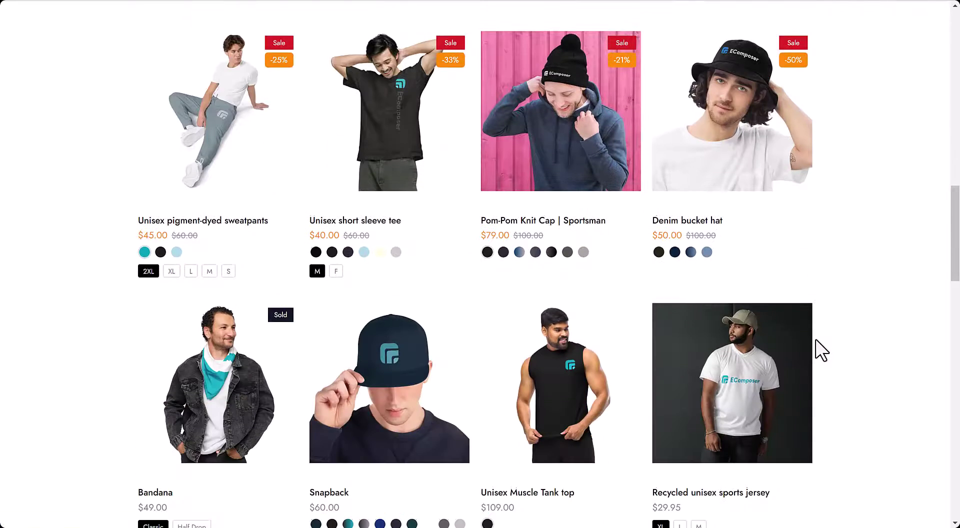
scroll(822, 359, "down", 2)
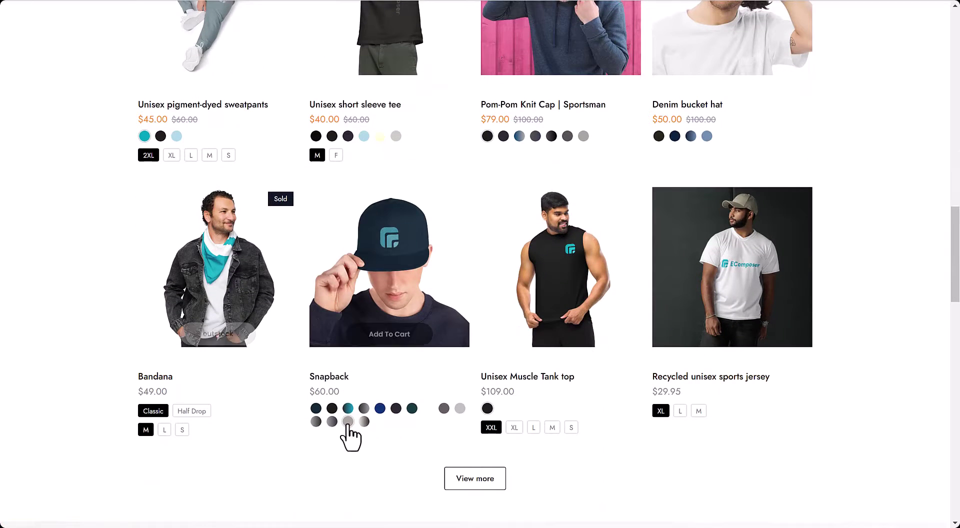
left_click(201, 415)
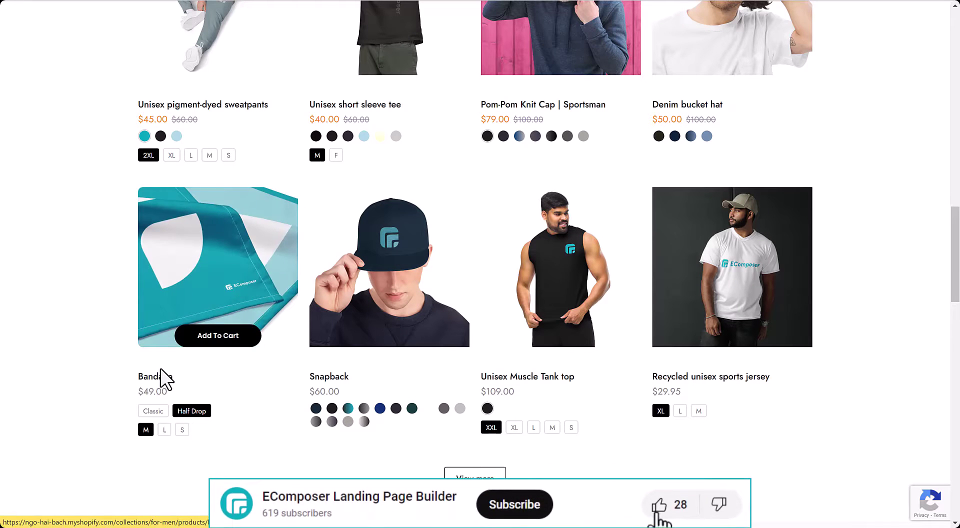
scroll(378, 338, "up", 2)
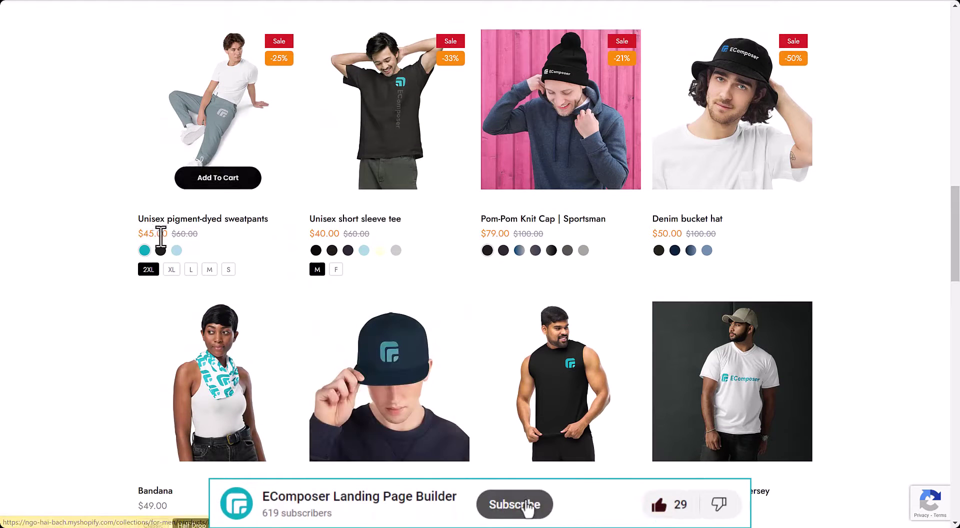